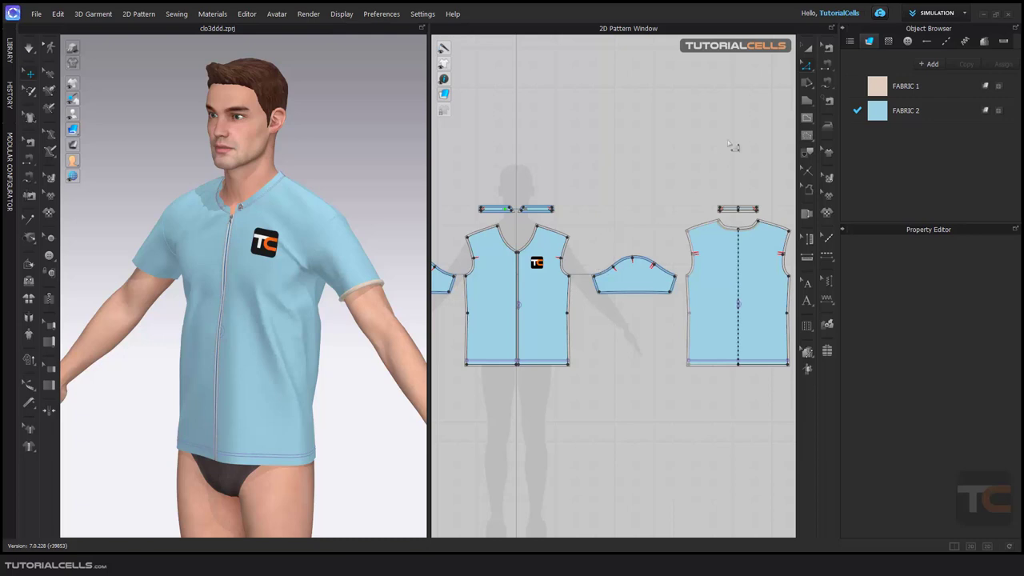
# - Switch to whole-pattern selection and keep the Simulation workspace active
pyautogui.click(806, 48)
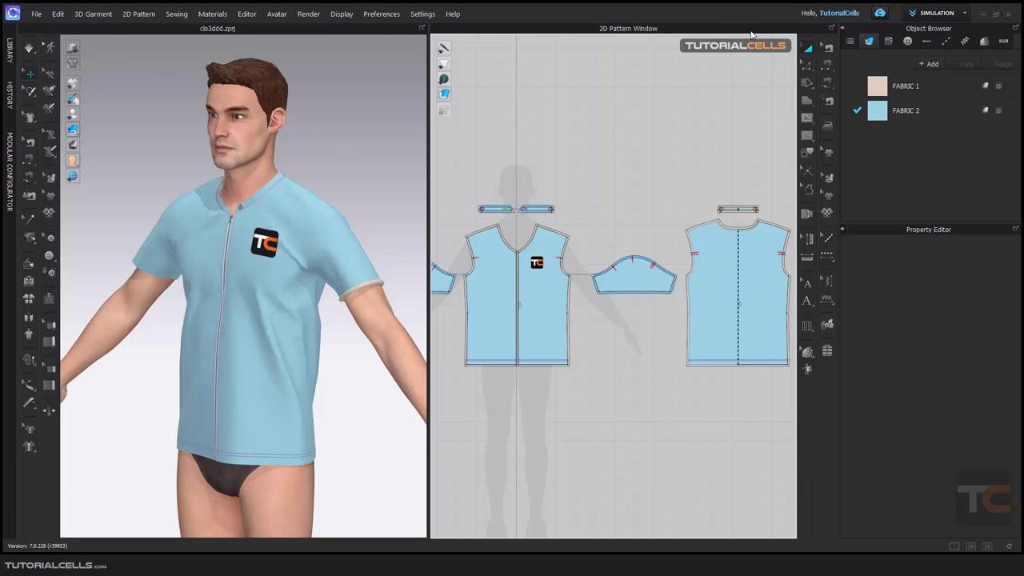
pyautogui.click(965, 14)
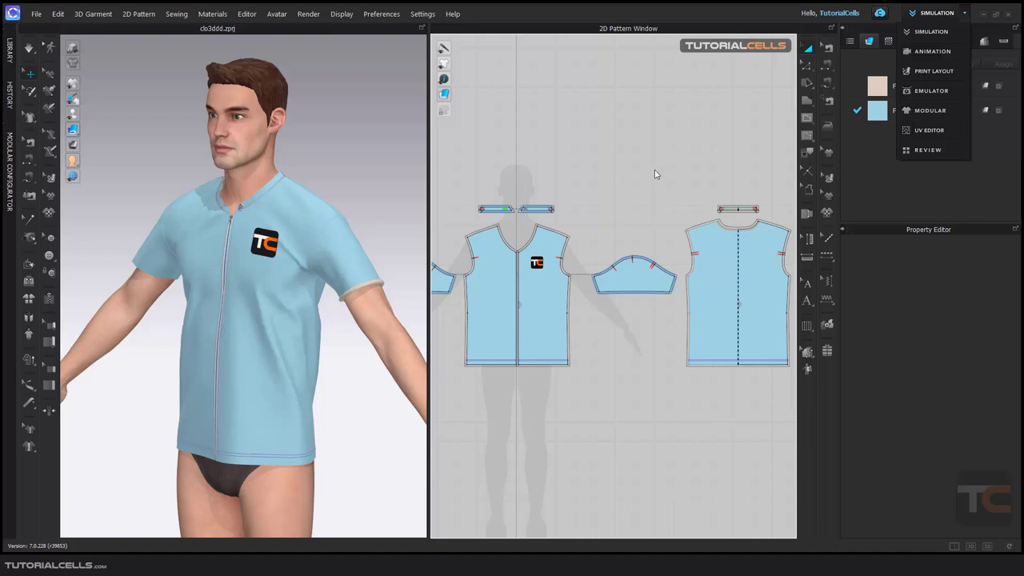
pyautogui.click(576, 244)
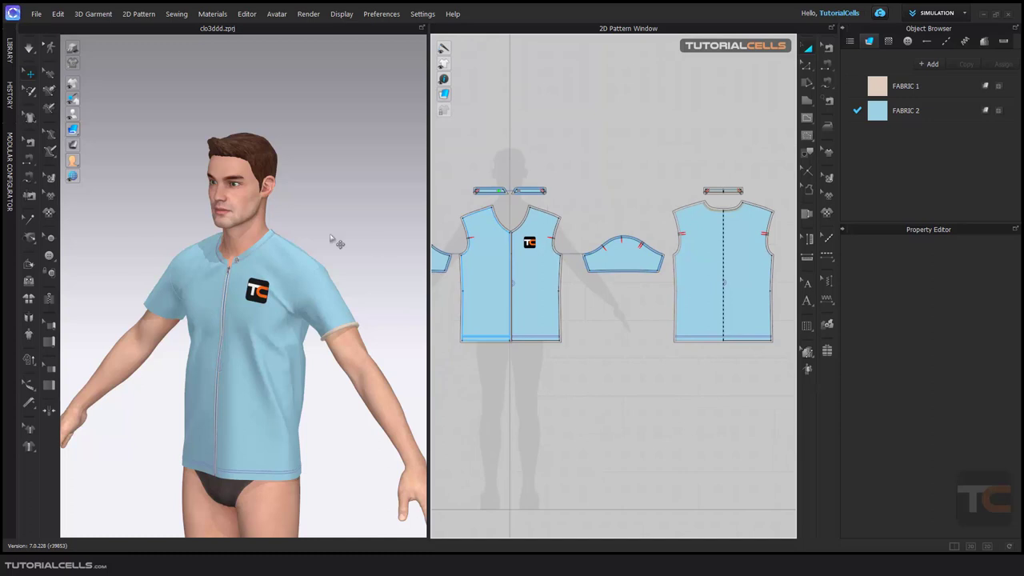
# - Re-simulate the sleeve so the shirt settles on the avatar, then reach File > Snapshot
pyautogui.click(340, 281)
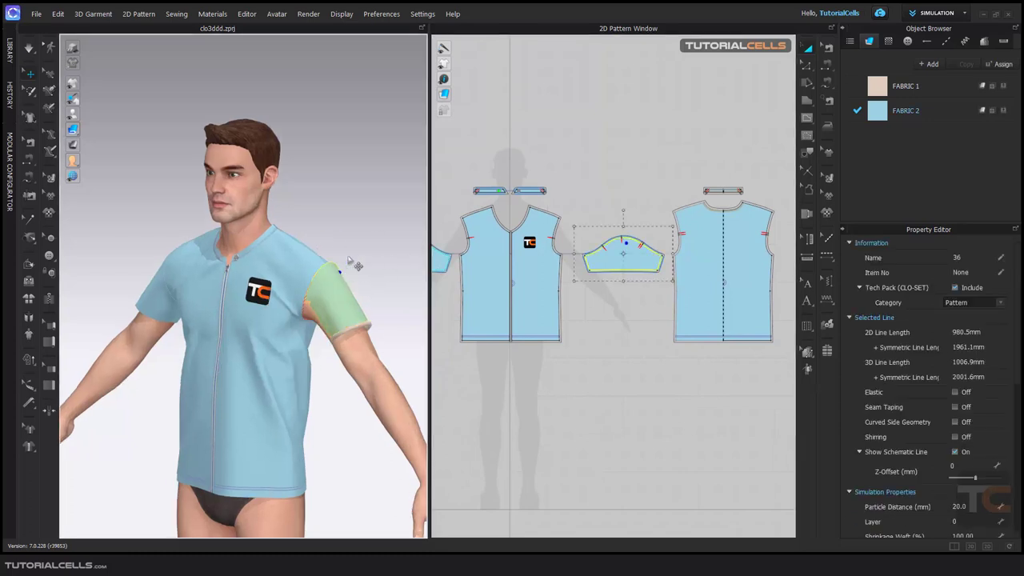
pyautogui.press('space')
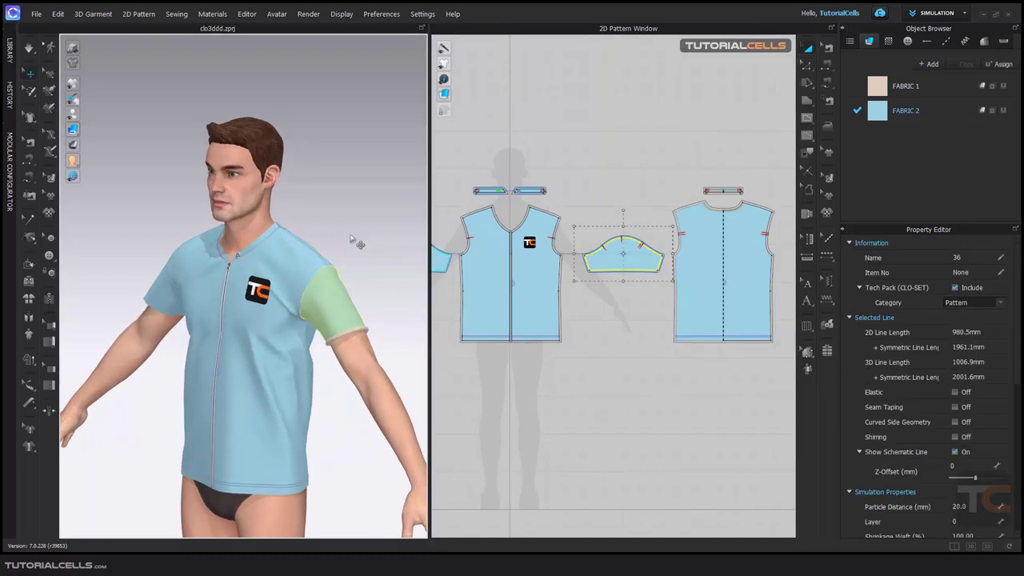
pyautogui.scroll(4, 340, 232)
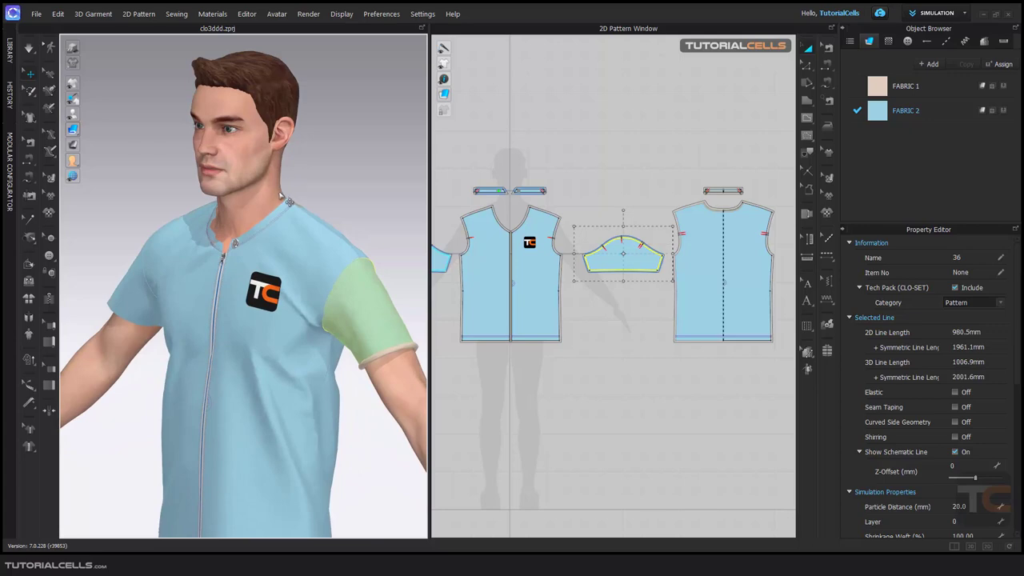
pyautogui.click(373, 200)
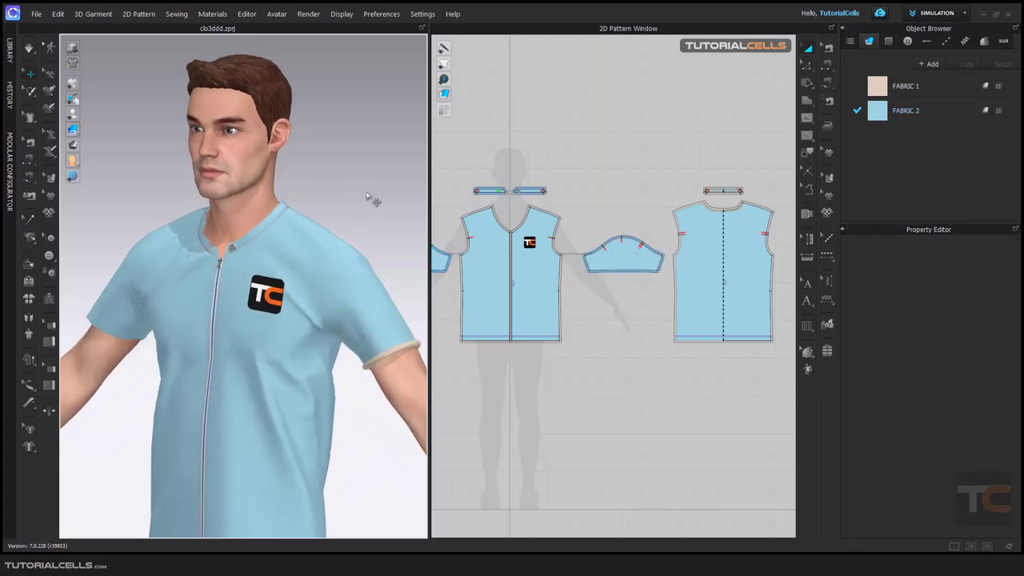
pyautogui.click(36, 13)
pyautogui.moveTo(68, 158)
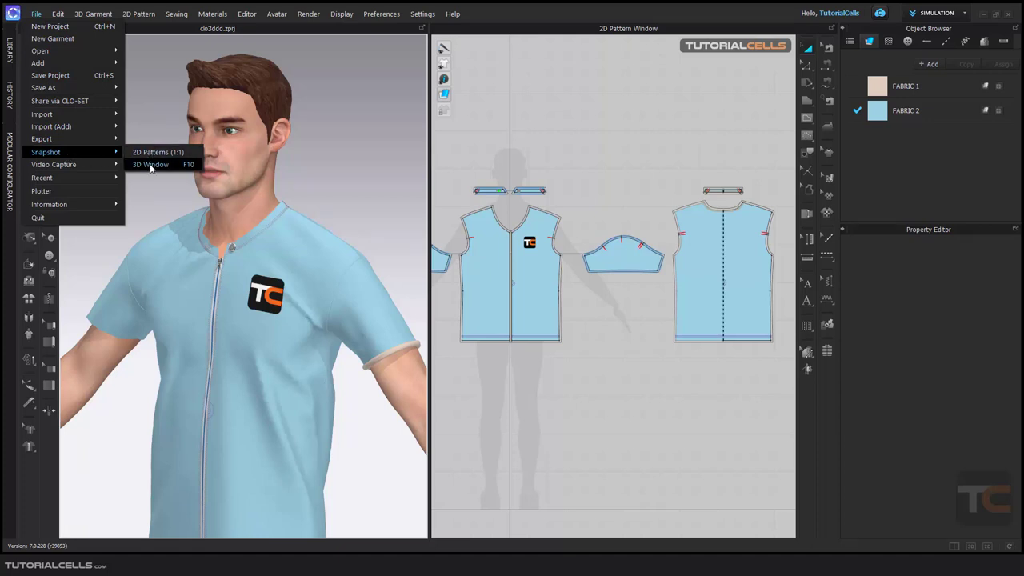
# - Save a 3D Window snapshot named 444 as a PNG on the Desktop
pyautogui.click(154, 166)
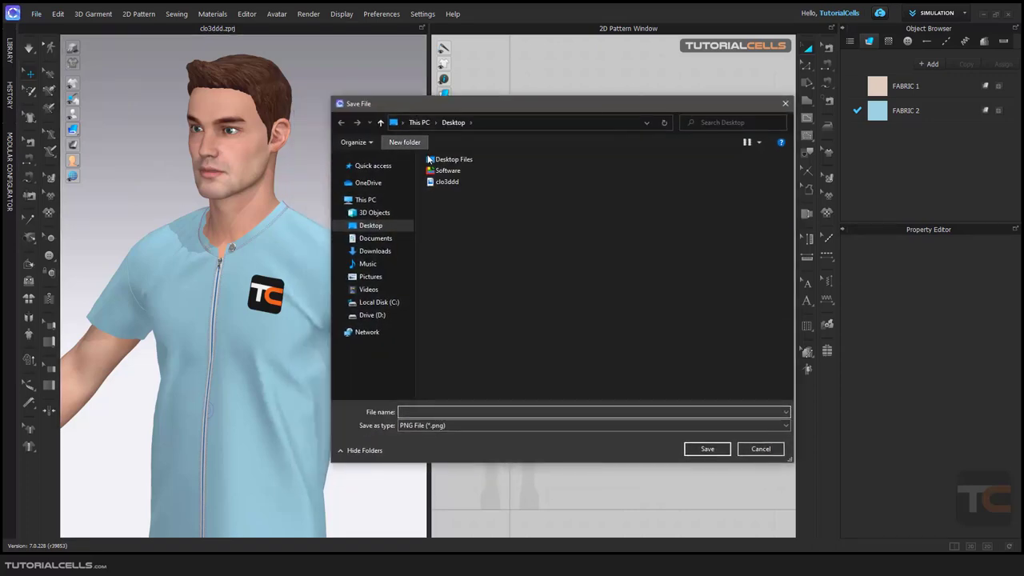
pyautogui.write('444')
pyautogui.click(470, 425)
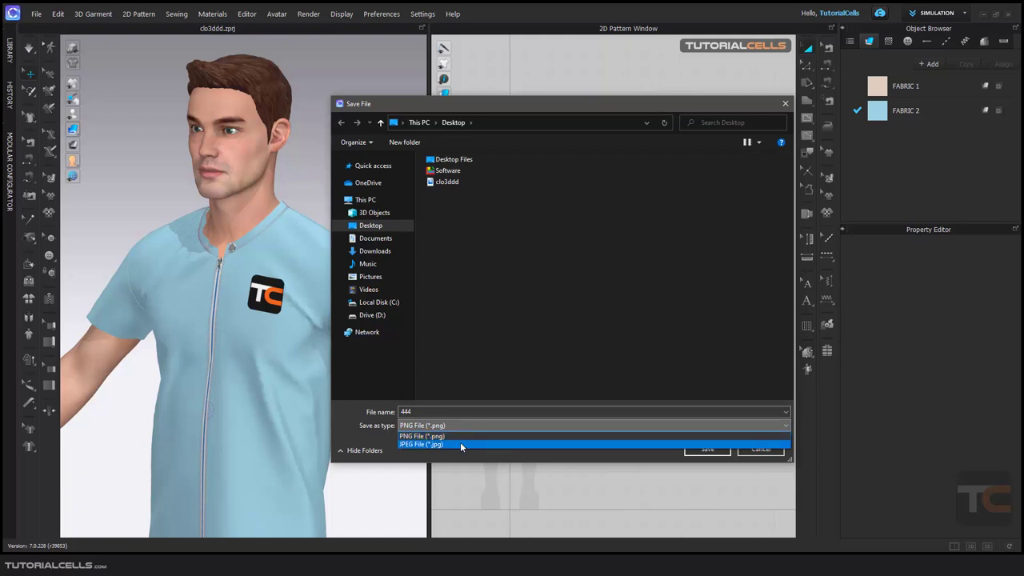
pyautogui.click(461, 439)
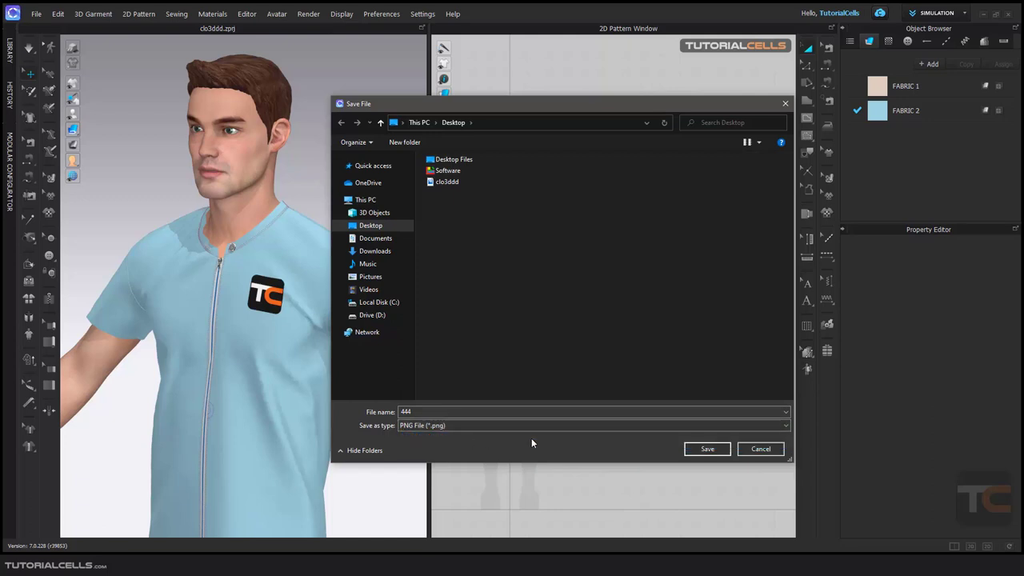
pyautogui.click(682, 449)
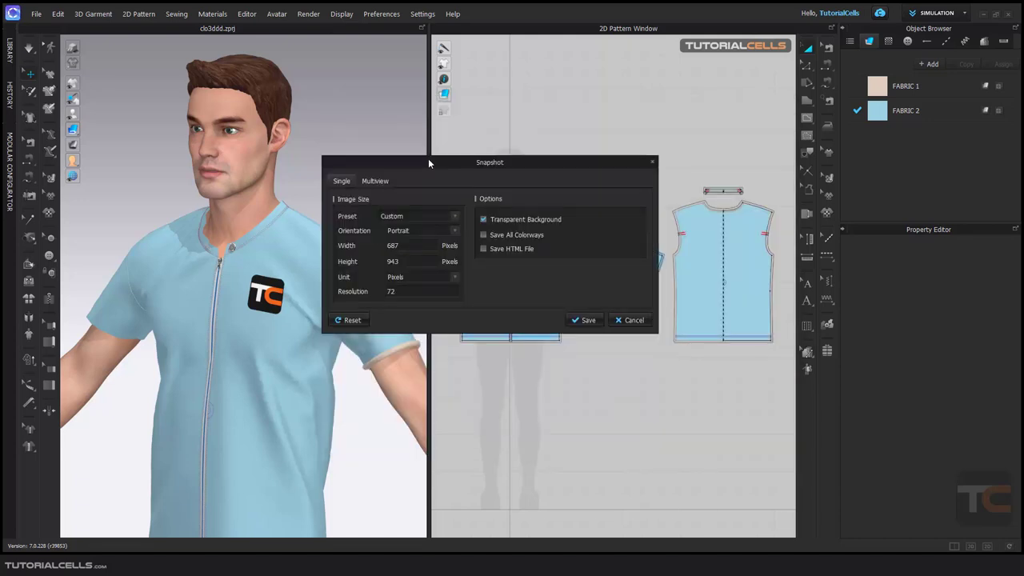
# - Check the Multiview tab, return to Single snapshot settings and bring up the size presets
pyautogui.moveTo(428, 161); pyautogui.dragTo(425, 162)
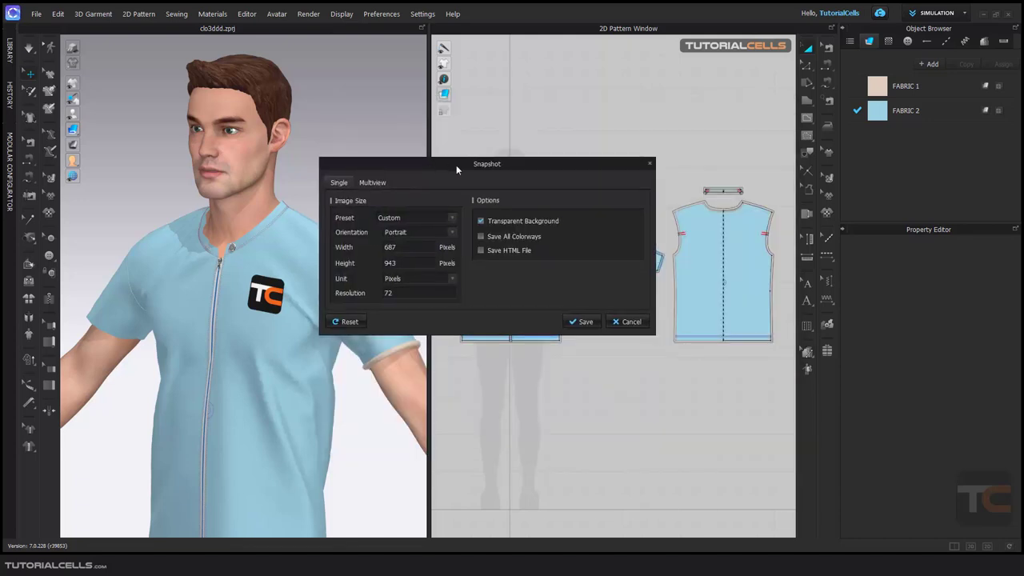
pyautogui.click(368, 182)
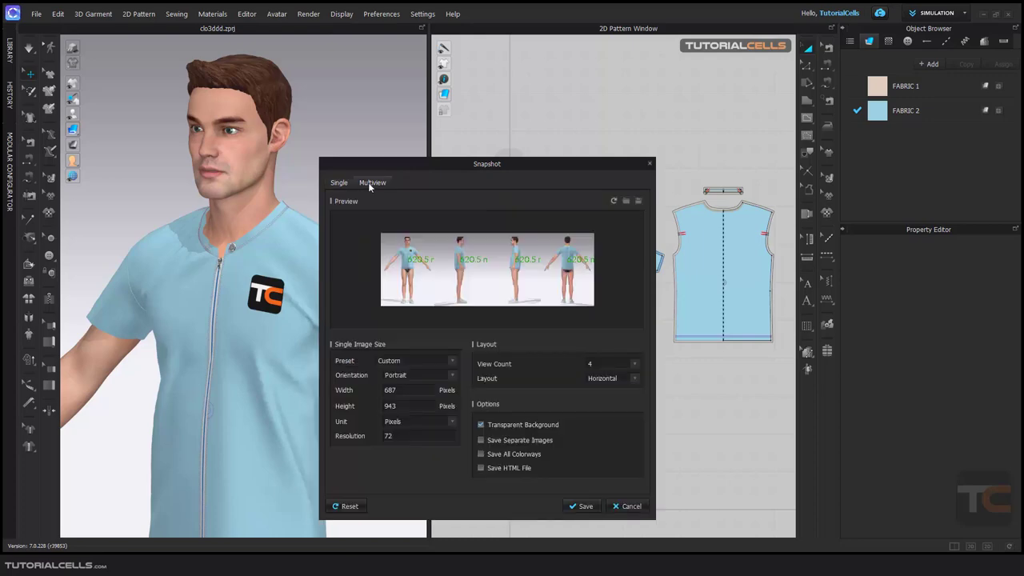
pyautogui.click(338, 184)
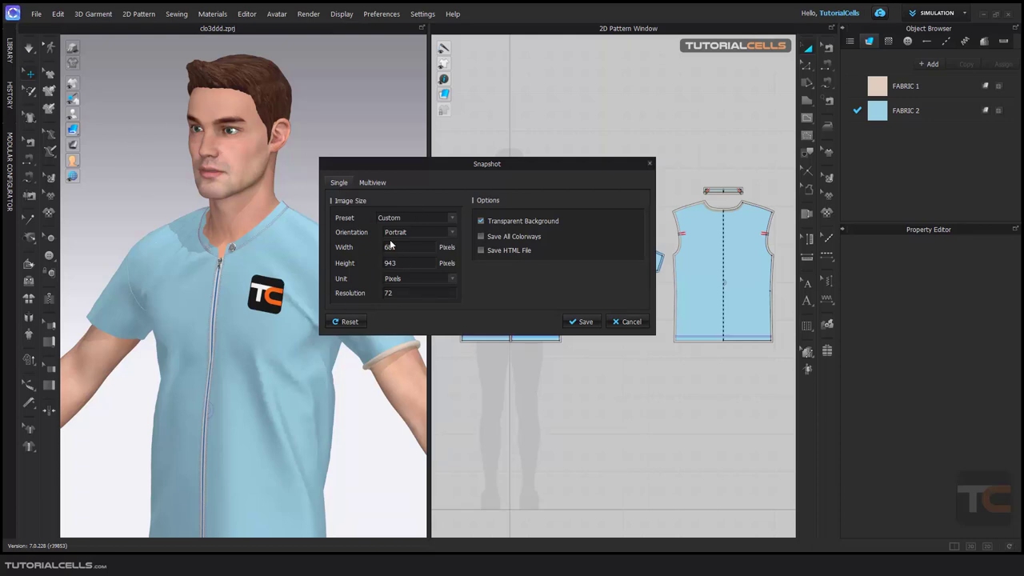
pyautogui.click(452, 217)
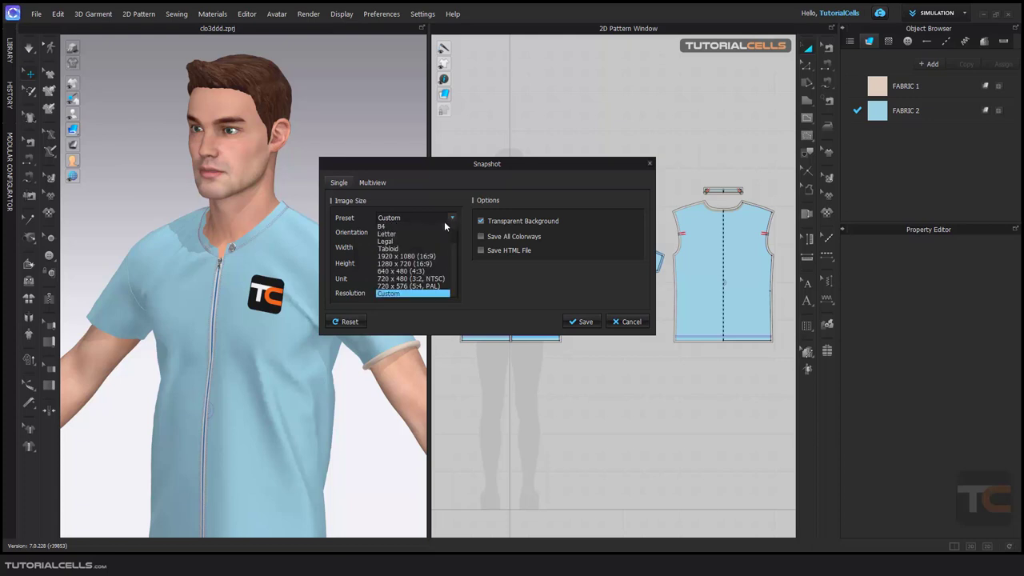
# - Apply the 1920 x 1080 preset, reframe the avatar and save the 1080×1920, 72-resolution snapshot
pyautogui.click(409, 256)
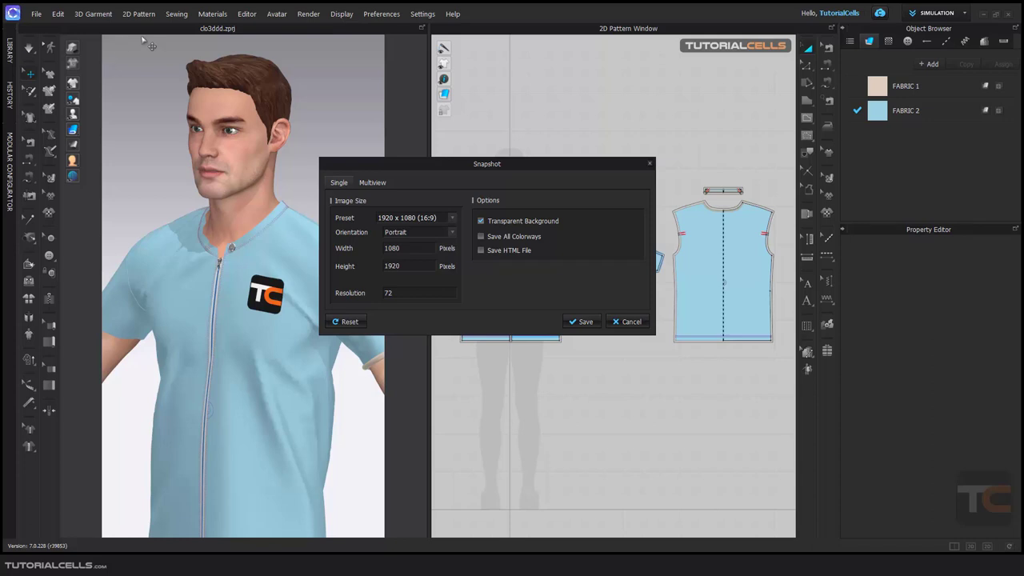
pyautogui.moveTo(240, 249); pyautogui.dragTo(259, 238, button='right')
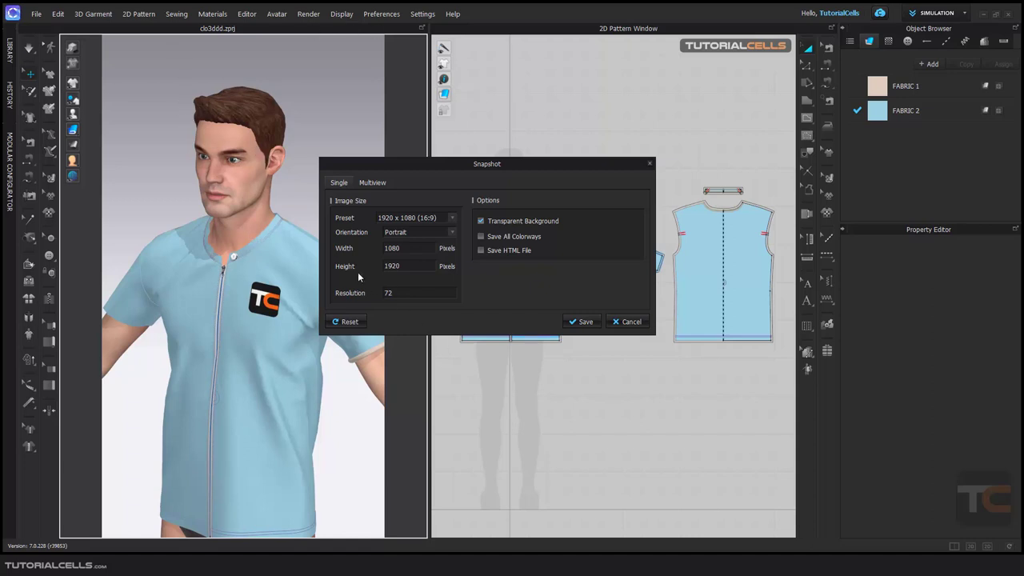
pyautogui.click(389, 294)
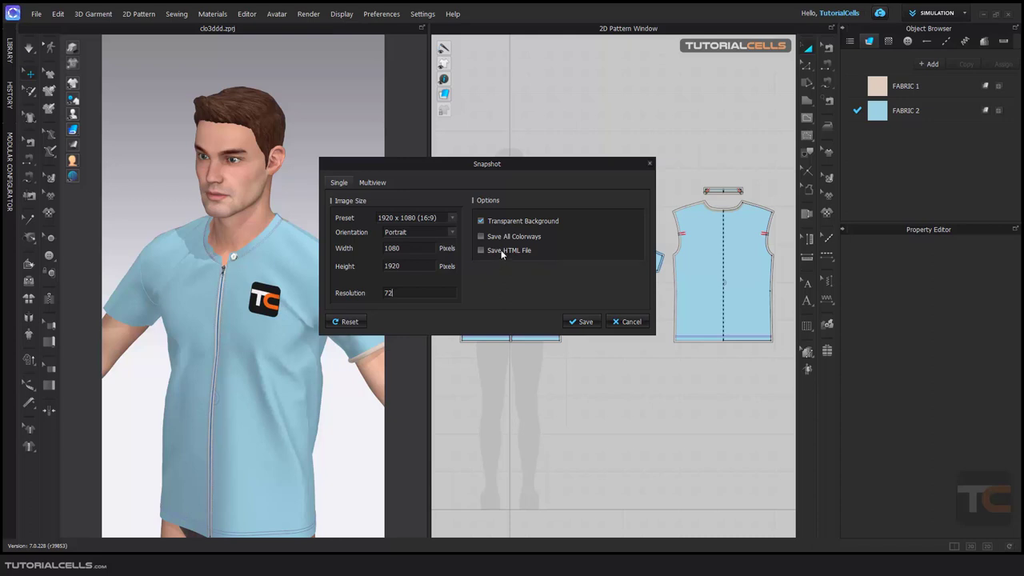
pyautogui.click(572, 323)
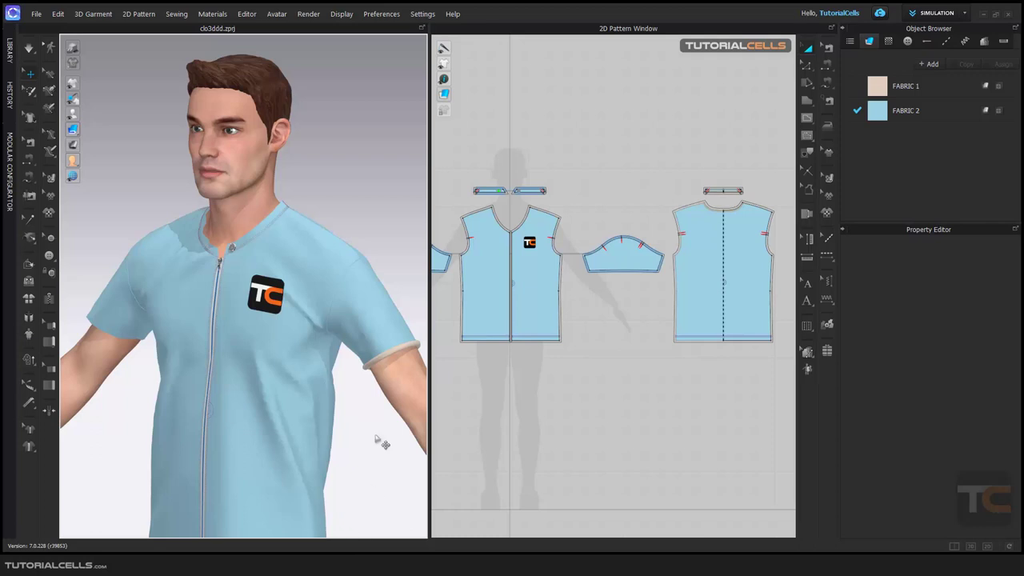
# - Zoom the 2D pattern window and start a 2D Patterns (1:1) snapshot
pyautogui.scroll(2, 671, 302)
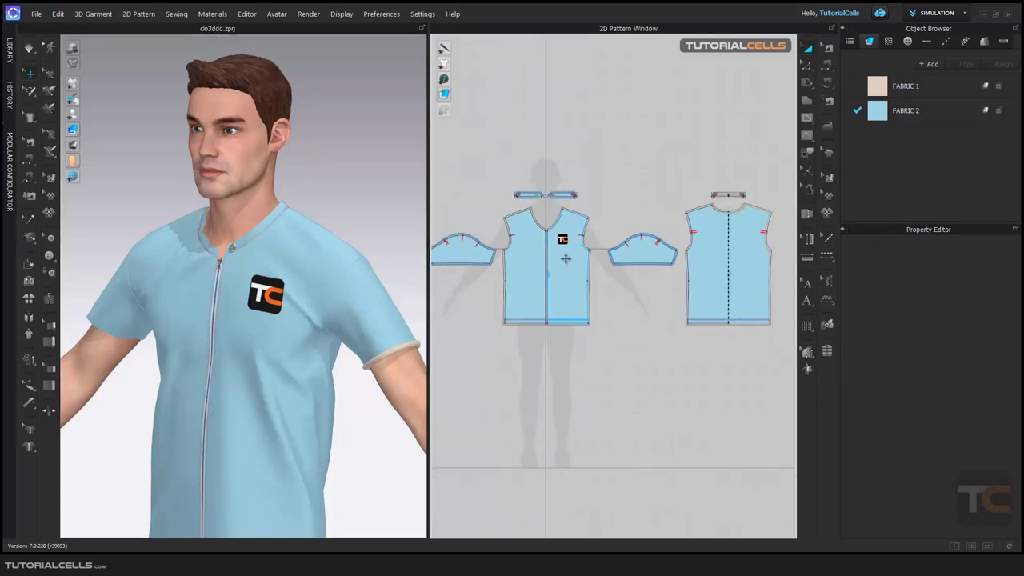
pyautogui.click(36, 20)
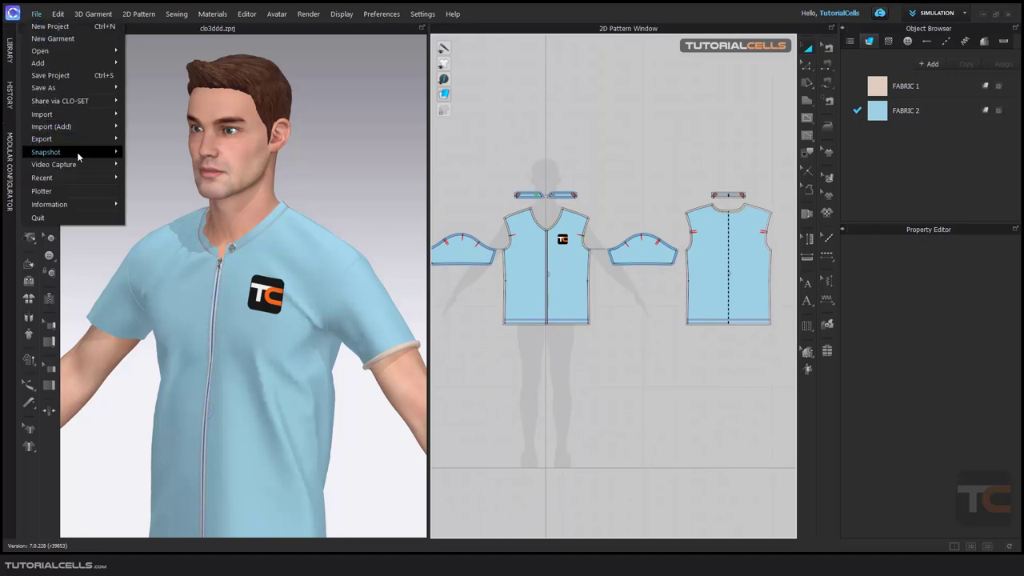
pyautogui.moveTo(104, 152)
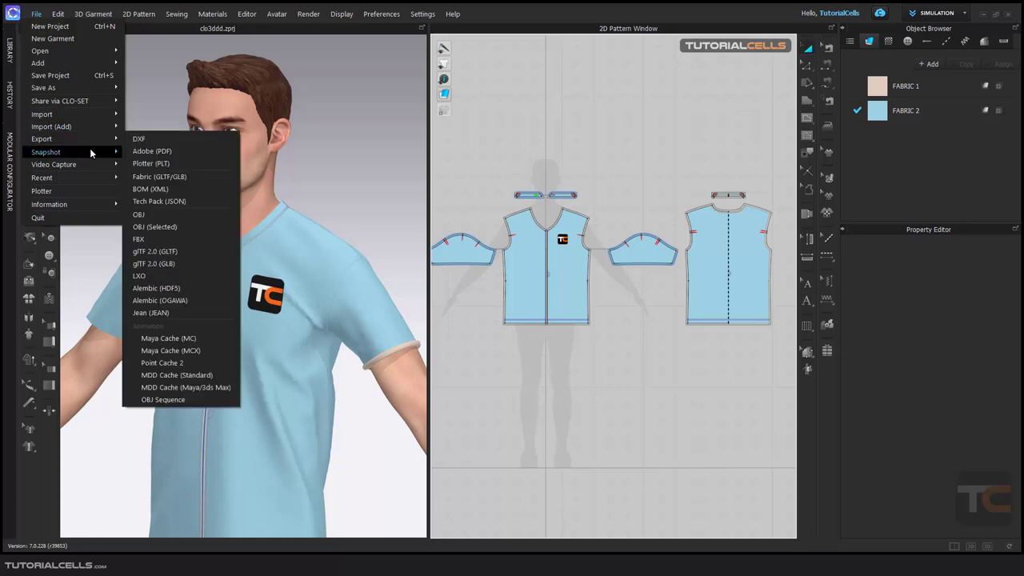
pyautogui.click(168, 151)
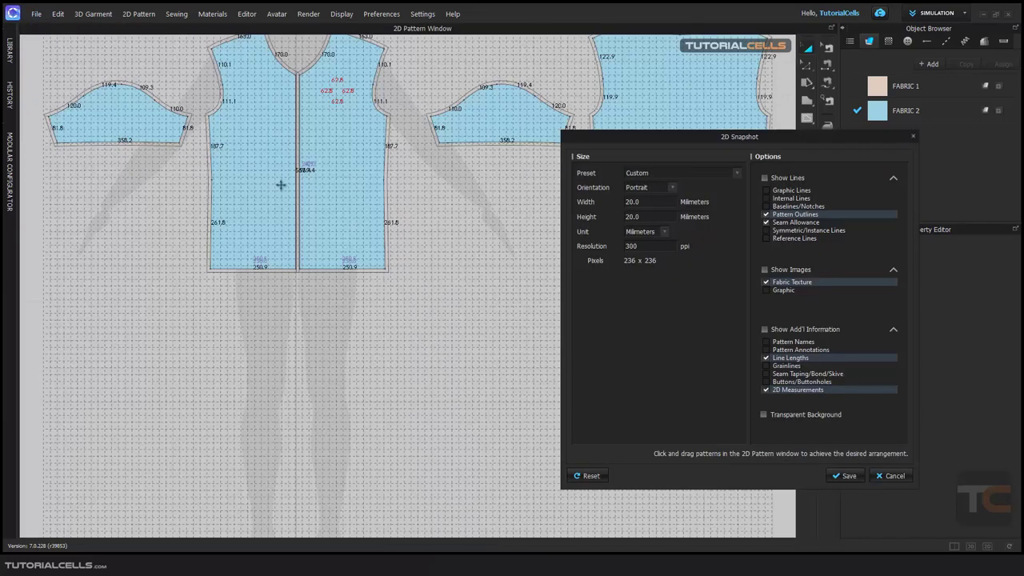
# - Try the B5 paper size preset and shift the pattern view to check the layout
pyautogui.scroll(-3, 439, 219)
pyautogui.scroll(3, 436, 216)
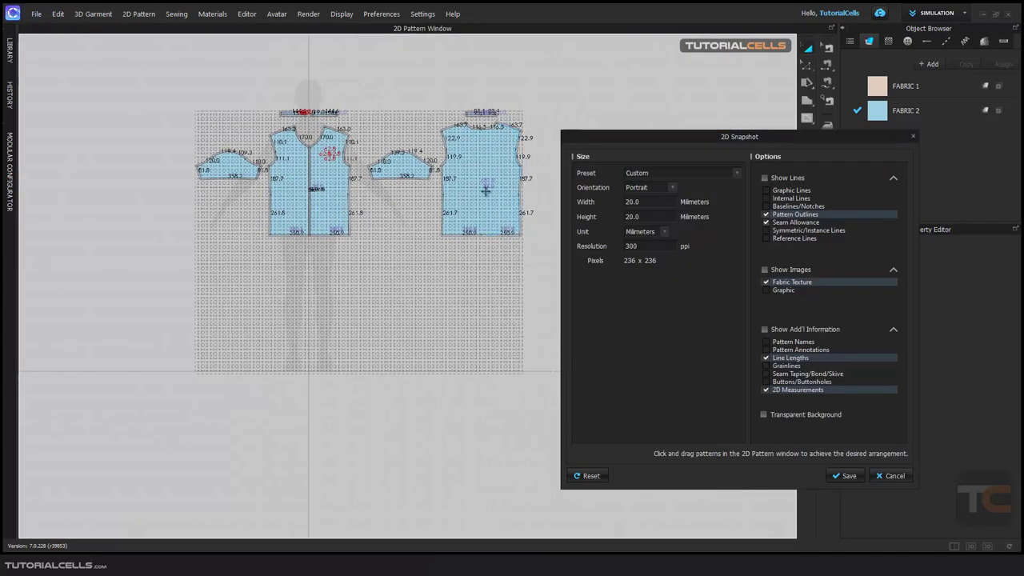
pyautogui.click(680, 173)
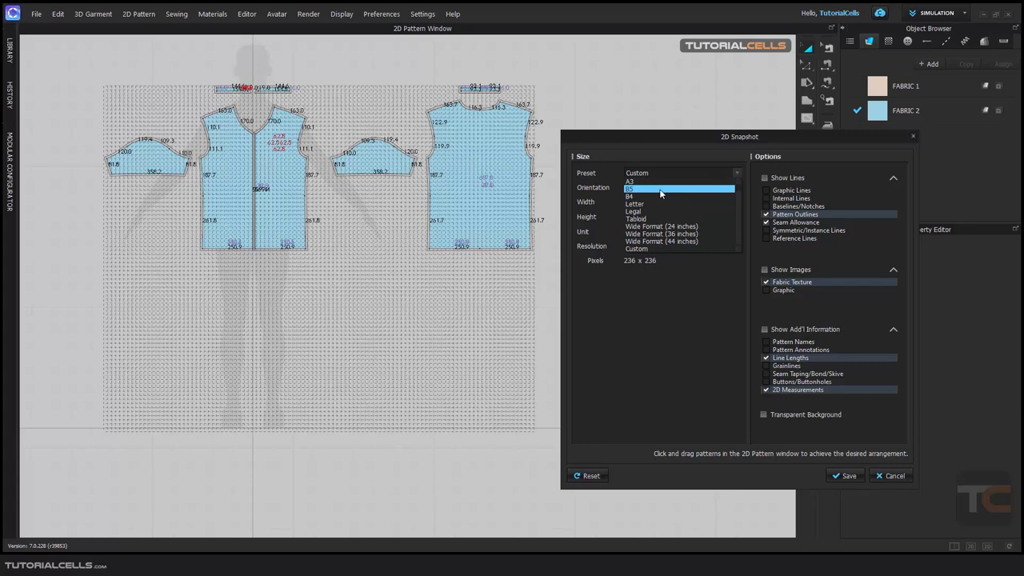
pyautogui.click(661, 190)
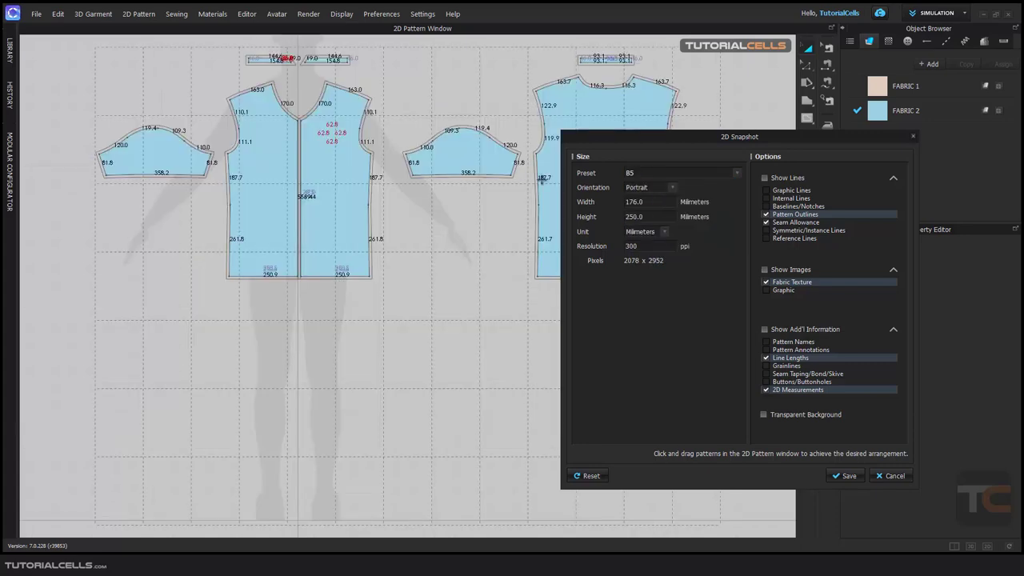
pyautogui.moveTo(424, 192); pyautogui.dragTo(326, 273, button='middle')
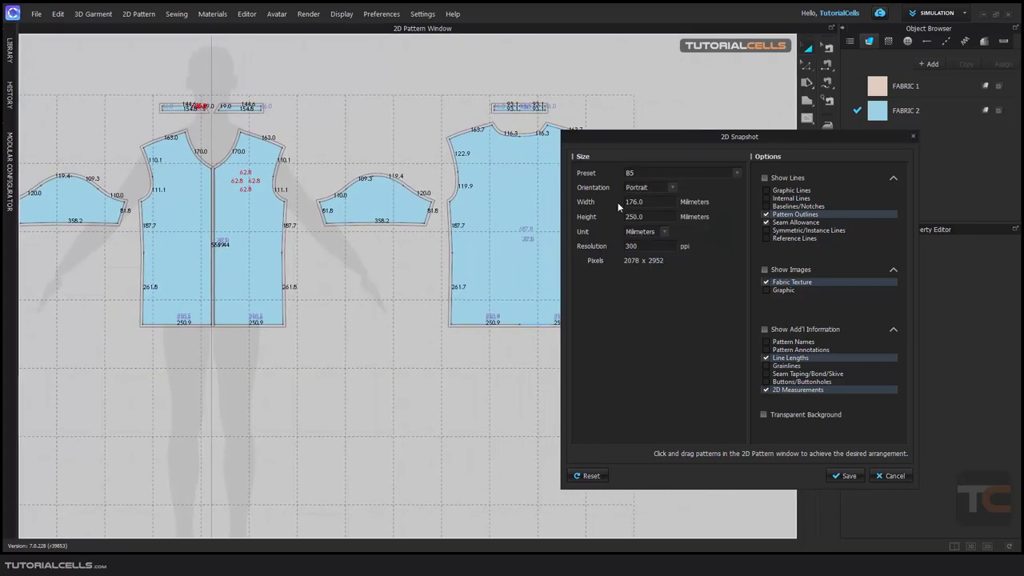
# - Switch to a Custom snapshot size of 100 × 100 mm
pyautogui.click(736, 174)
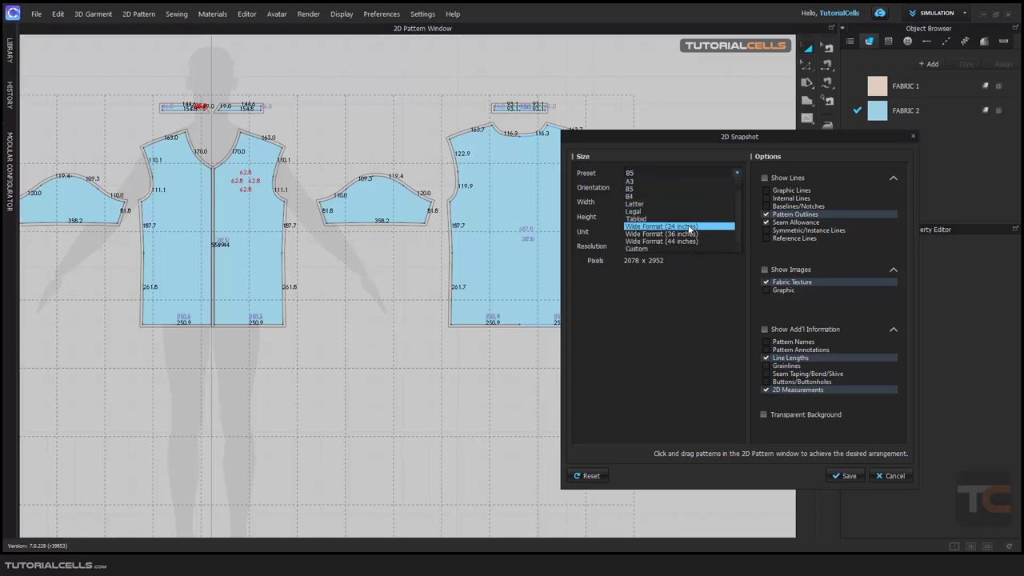
pyautogui.click(637, 249)
pyautogui.moveTo(639, 202); pyautogui.dragTo(618, 203)
pyautogui.write('100')
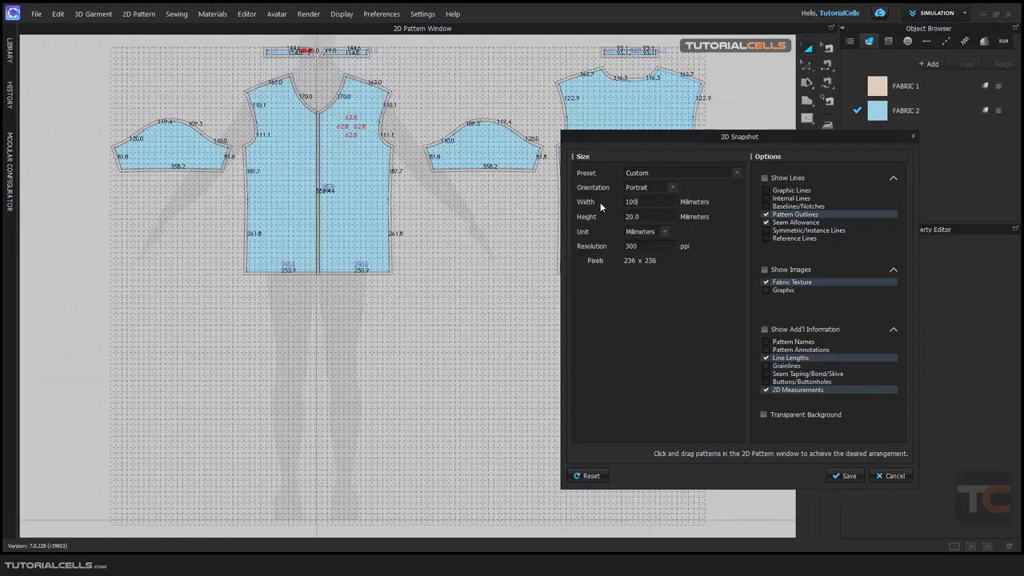
pyautogui.moveTo(639, 217); pyautogui.dragTo(618, 217)
pyautogui.write('100')
pyautogui.press('Return')
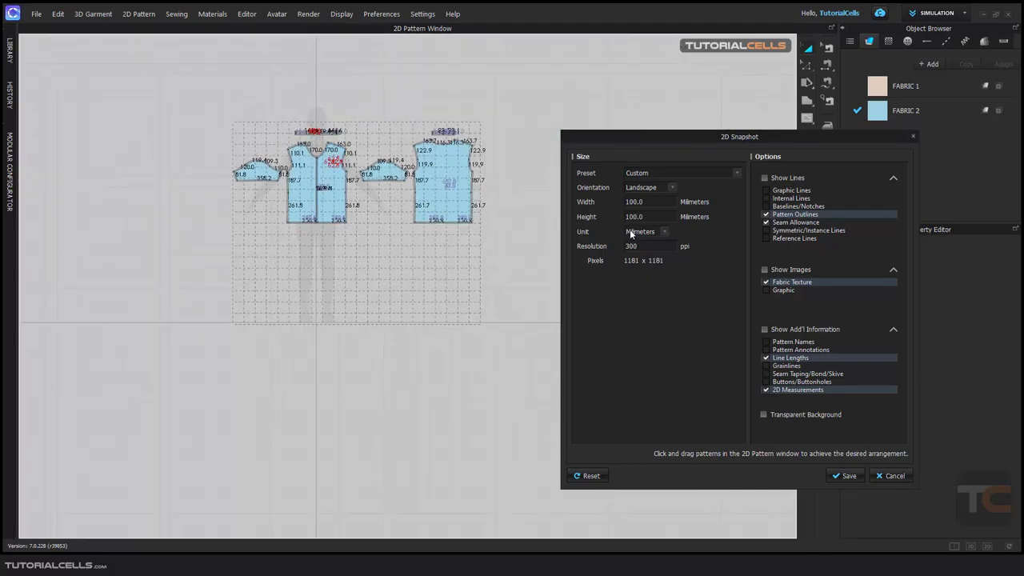
# - Toggle the snapshot orientation to Portrait and back to Landscape
pyautogui.click(671, 188)
pyautogui.click(658, 197)
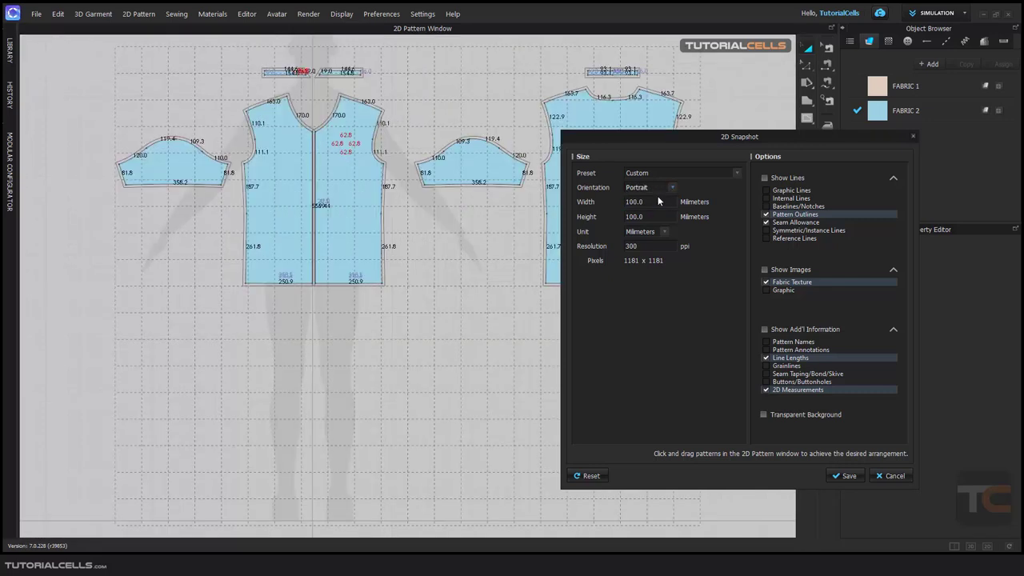
pyautogui.click(674, 186)
pyautogui.click(651, 201)
pyautogui.moveTo(430, 224)
pyautogui.mouseDown(button='right')
pyautogui.moveTo(377, 232)
pyautogui.moveTo(416, 229)
pyautogui.mouseUp(button='right')
pyautogui.scroll(2, 416, 229)
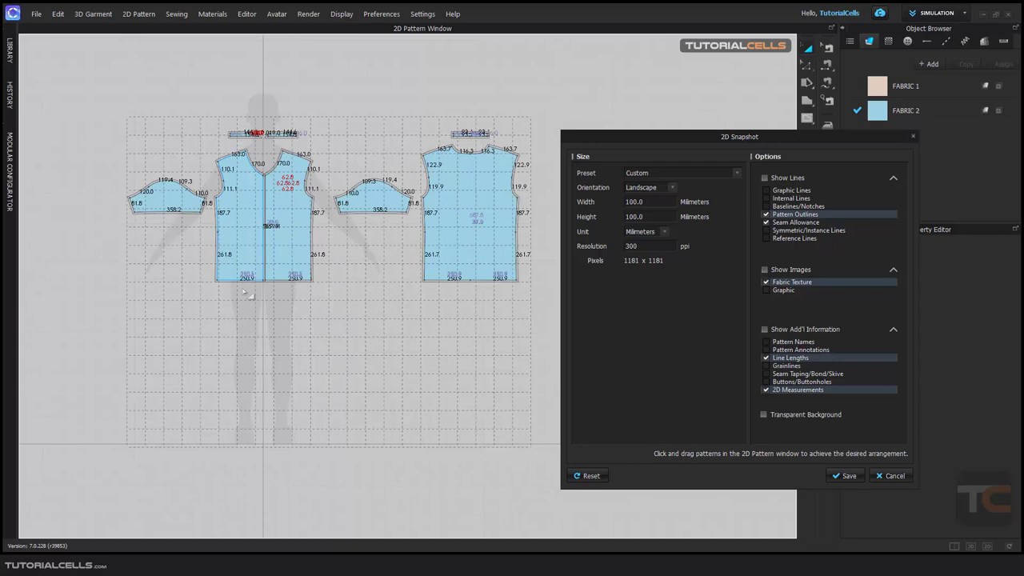
pyautogui.scroll(5, 248, 293)
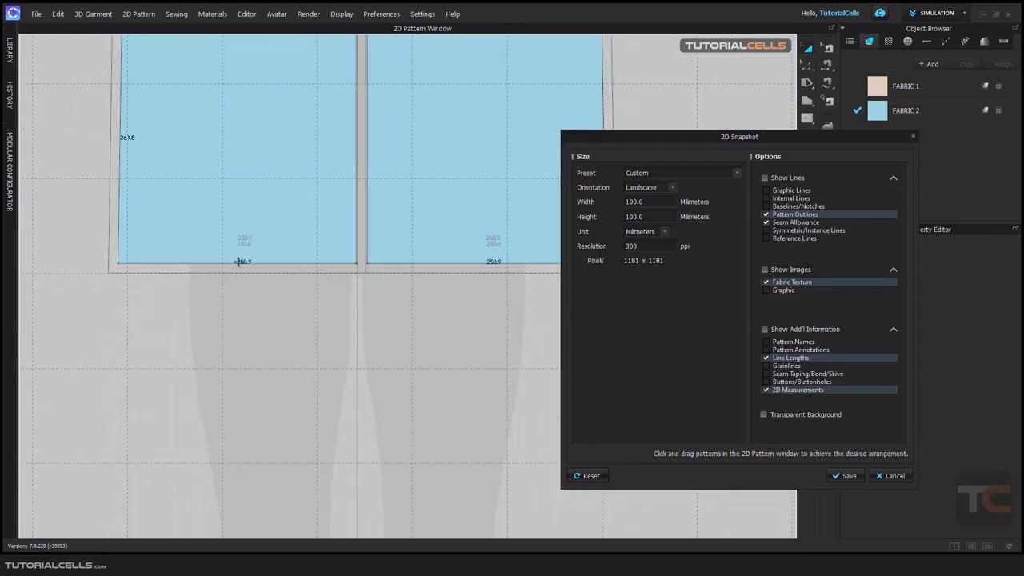
pyautogui.scroll(-6, 360, 272)
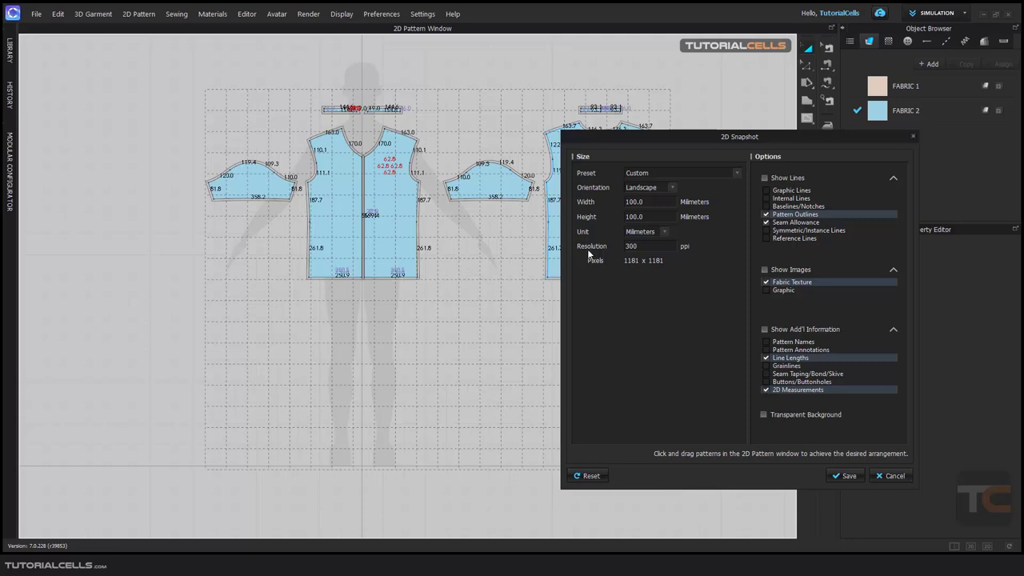
# - Keep Millimeters at 300 ppi and turn on every Show Lines type
pyautogui.click(664, 231)
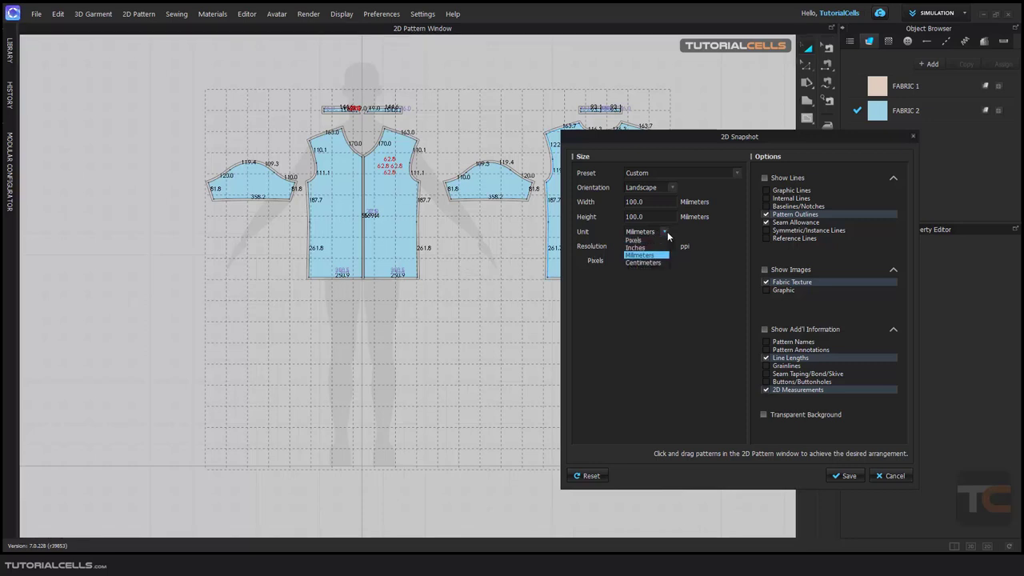
pyautogui.click(654, 260)
pyautogui.doubleClick(650, 246)
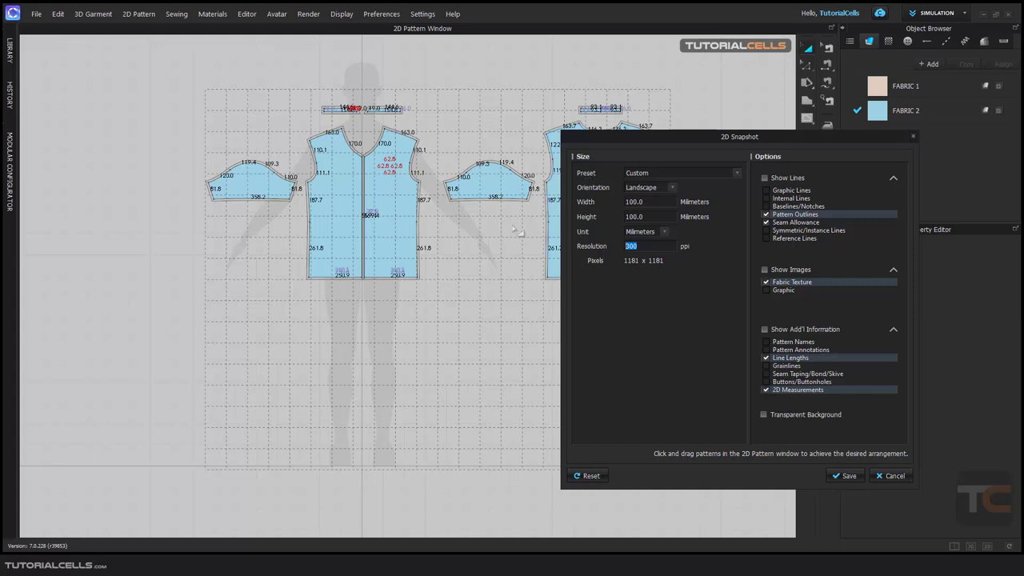
pyautogui.moveTo(512, 226); pyautogui.dragTo(421, 229, button='middle')
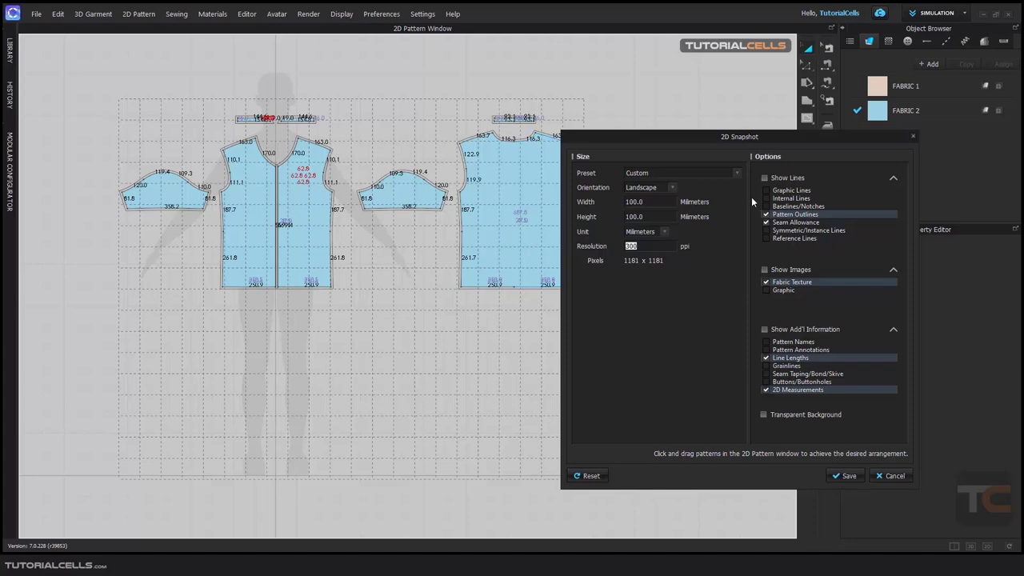
pyautogui.scroll(5, 488, 192)
pyautogui.scroll(-2, 351, 246)
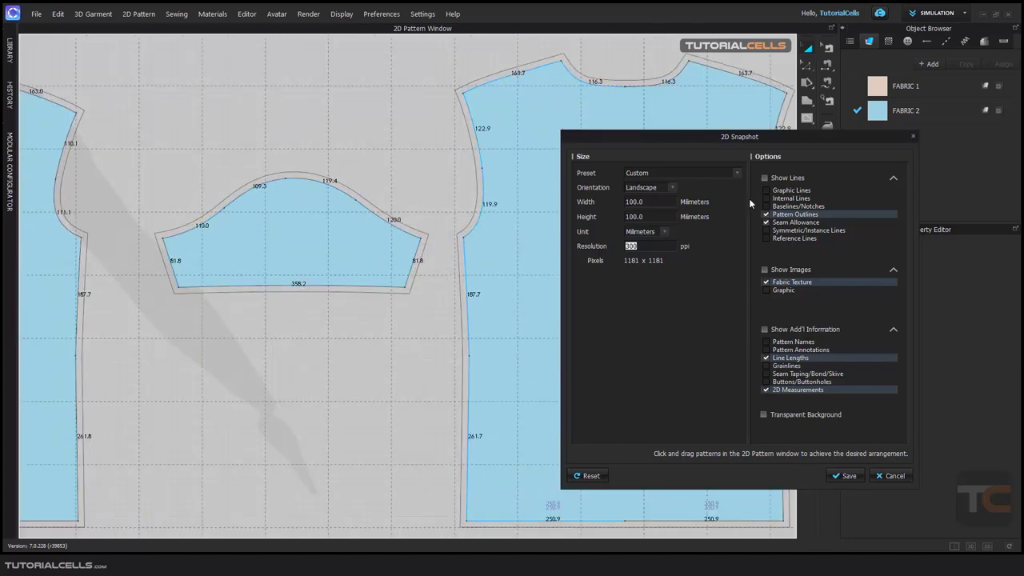
pyautogui.click(764, 177)
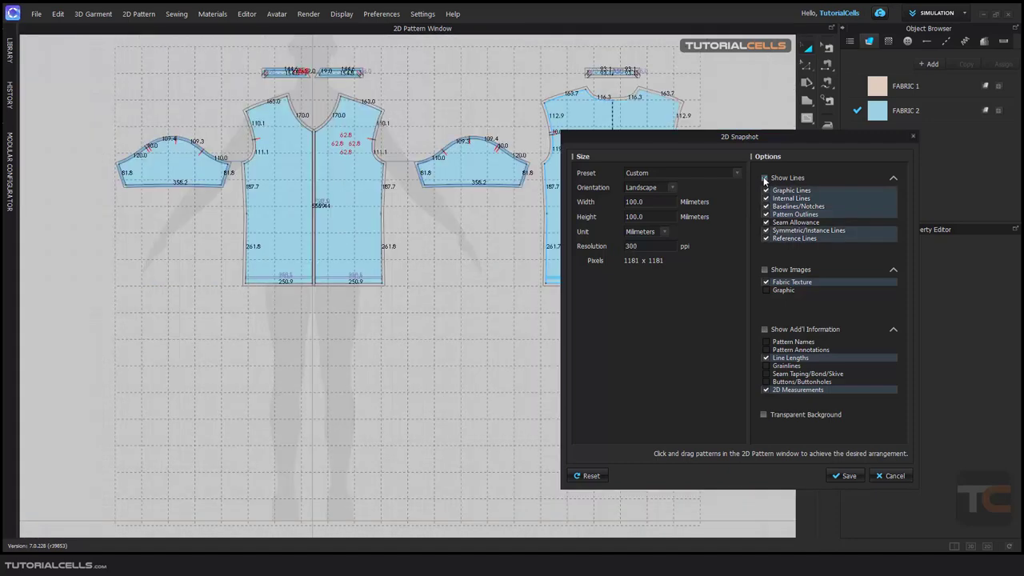
# - Test all lines, Graphic Lines and Internal Lines off and back on
pyautogui.click(764, 177)
pyautogui.click(765, 178)
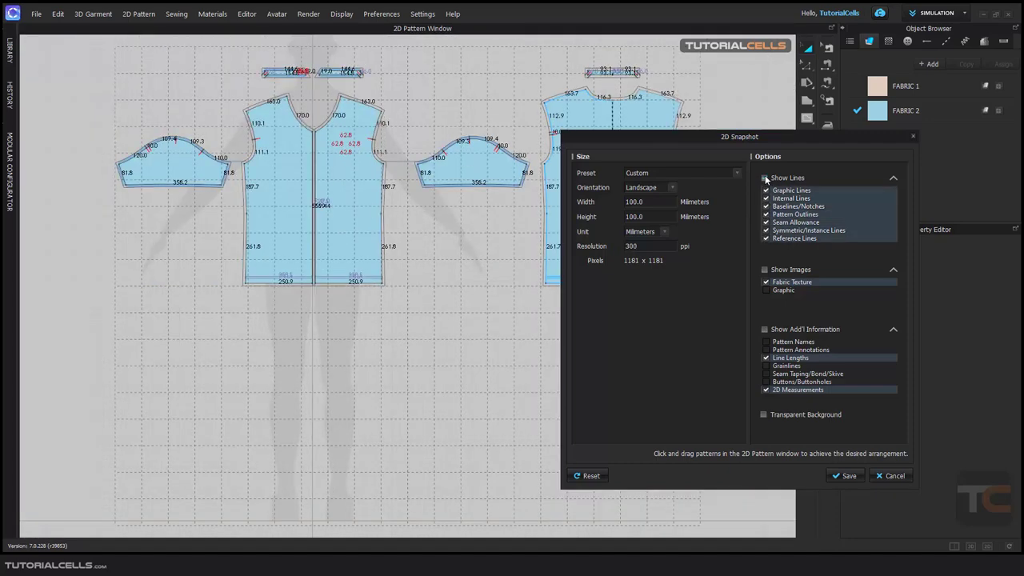
pyautogui.scroll(3, 493, 217)
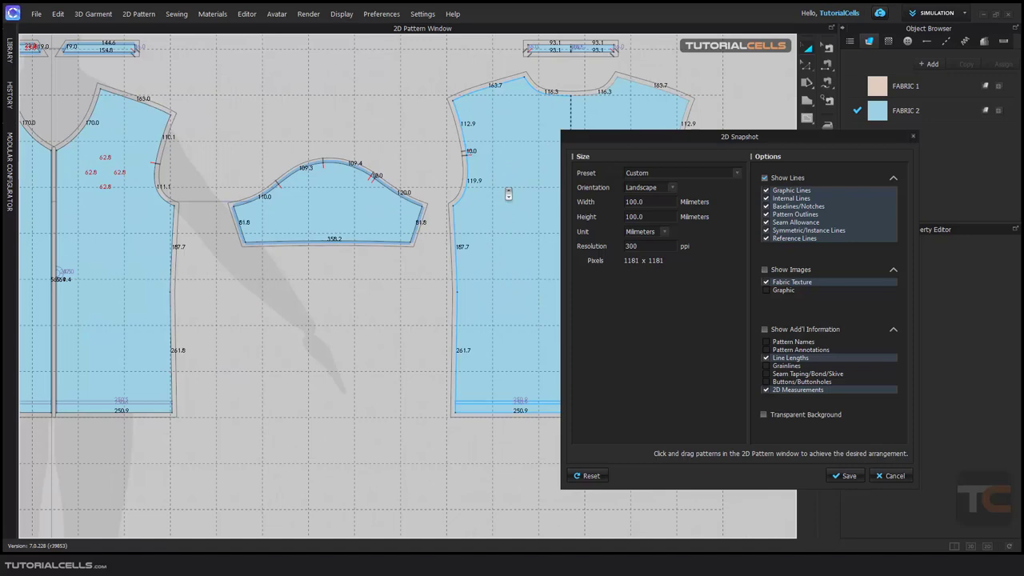
pyautogui.click(766, 191)
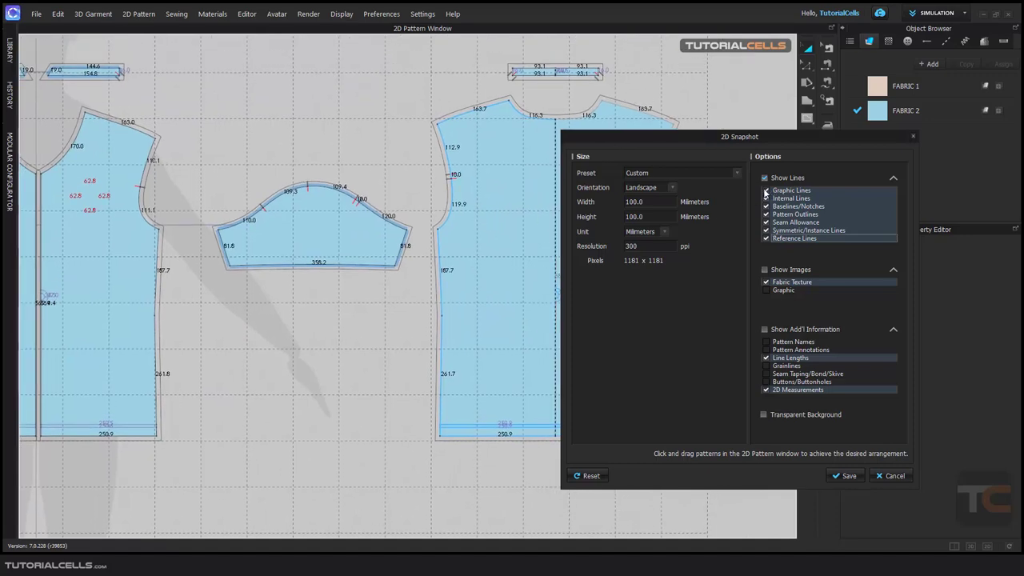
pyautogui.click(767, 191)
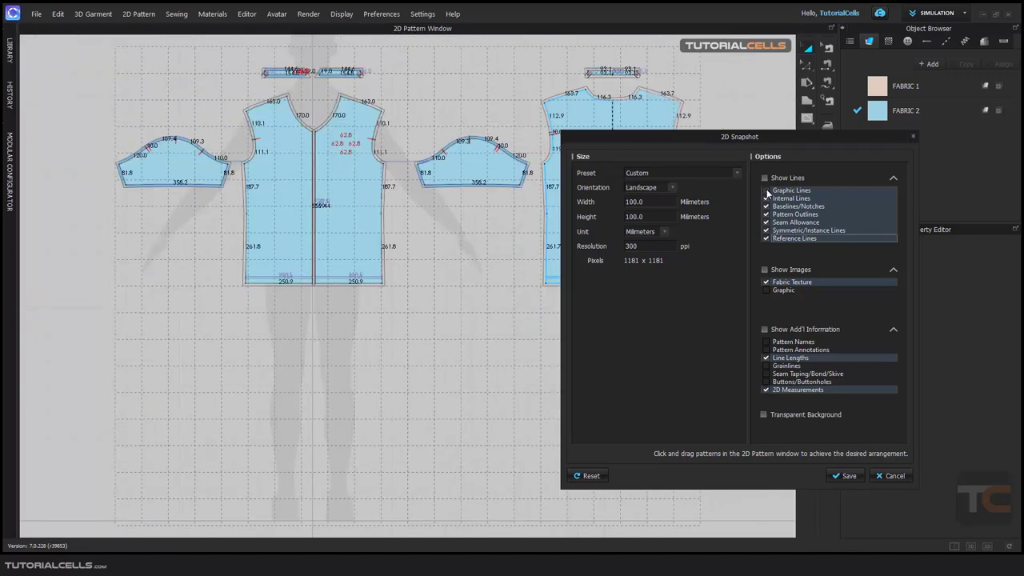
pyautogui.click(767, 199)
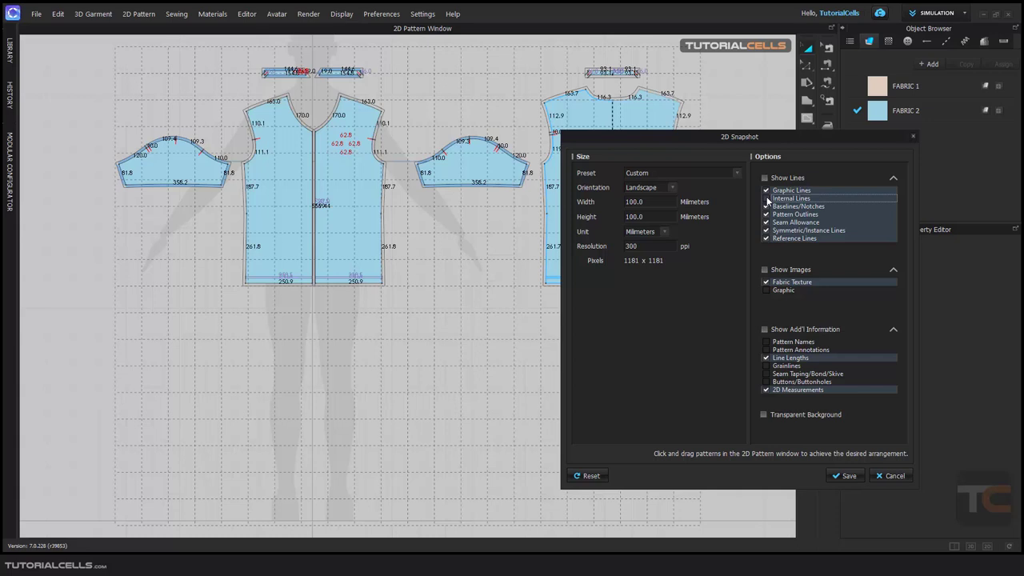
pyautogui.click(767, 199)
# - Test Seam Allowance and Outlines, then turn off Symmetric/Instance Lines, keeping Reference Lines
pyautogui.click(765, 222)
pyautogui.click(766, 223)
pyautogui.click(766, 214)
pyautogui.scroll(4, 366, 102)
pyautogui.click(767, 214)
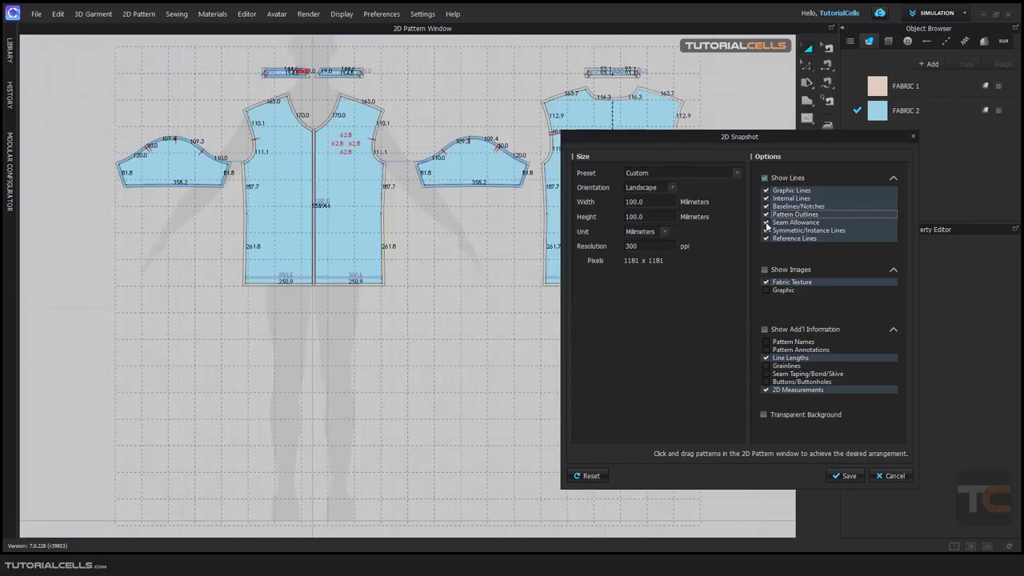
pyautogui.scroll(5, 439, 151)
pyautogui.moveTo(439, 151); pyautogui.dragTo(388, 192, button='middle')
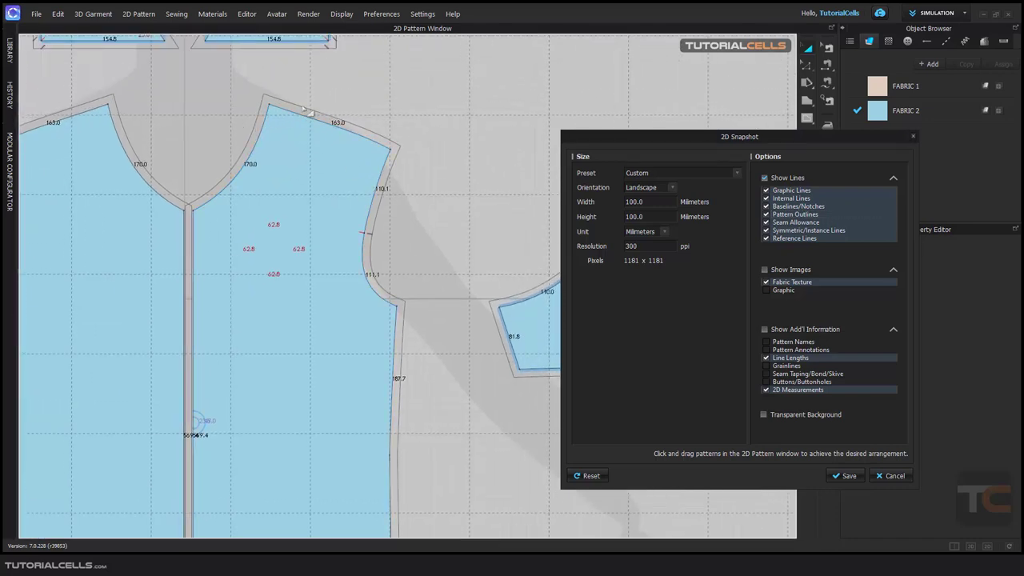
pyautogui.click(765, 230)
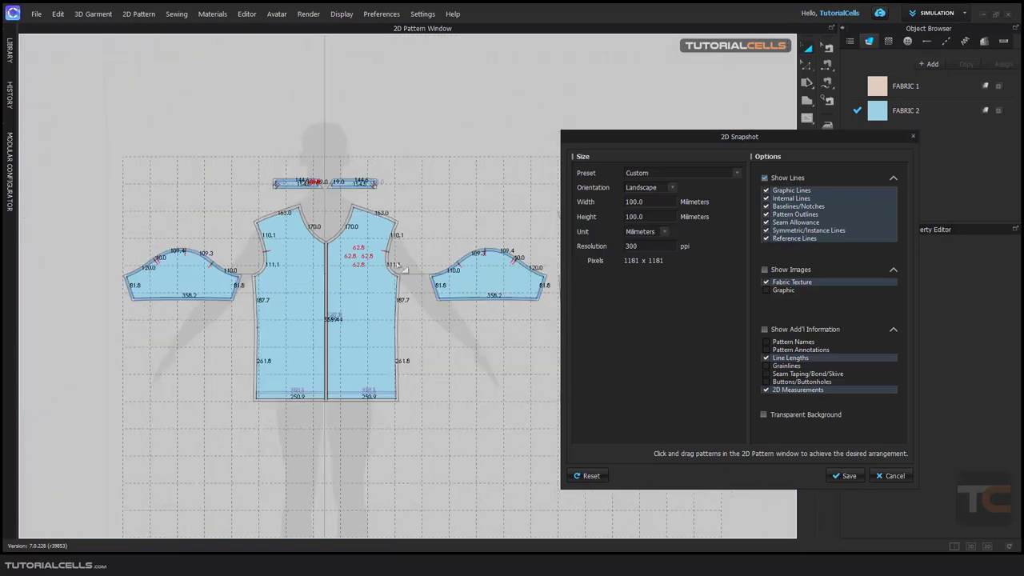
pyautogui.click(766, 232)
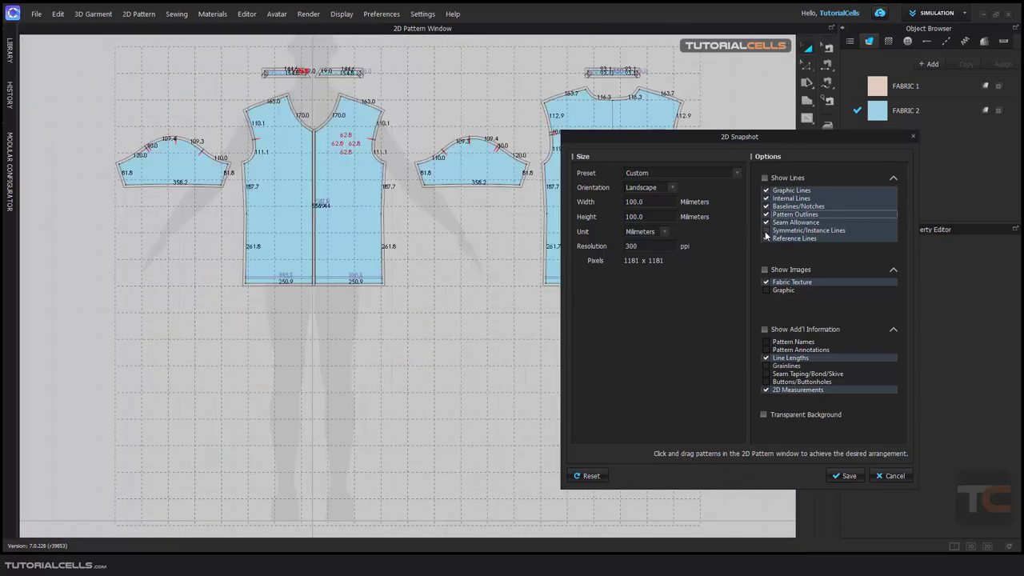
pyautogui.click(766, 238)
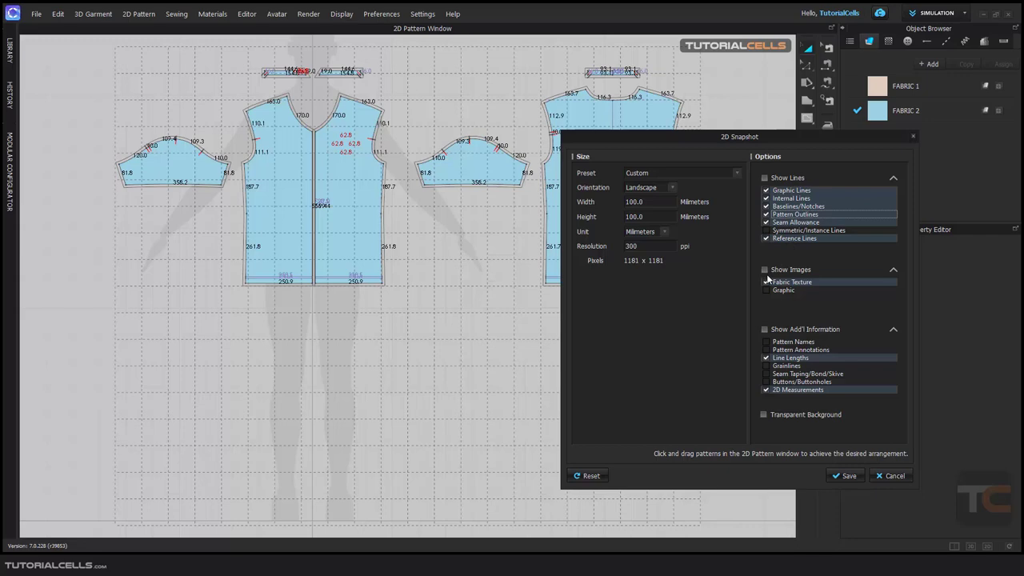
# - Collapse and re-expand the Show Images options and try the Fabric Texture setting
pyautogui.scroll(3, 412, 216)
pyautogui.moveTo(414, 284); pyautogui.dragTo(440, 328, button='middle')
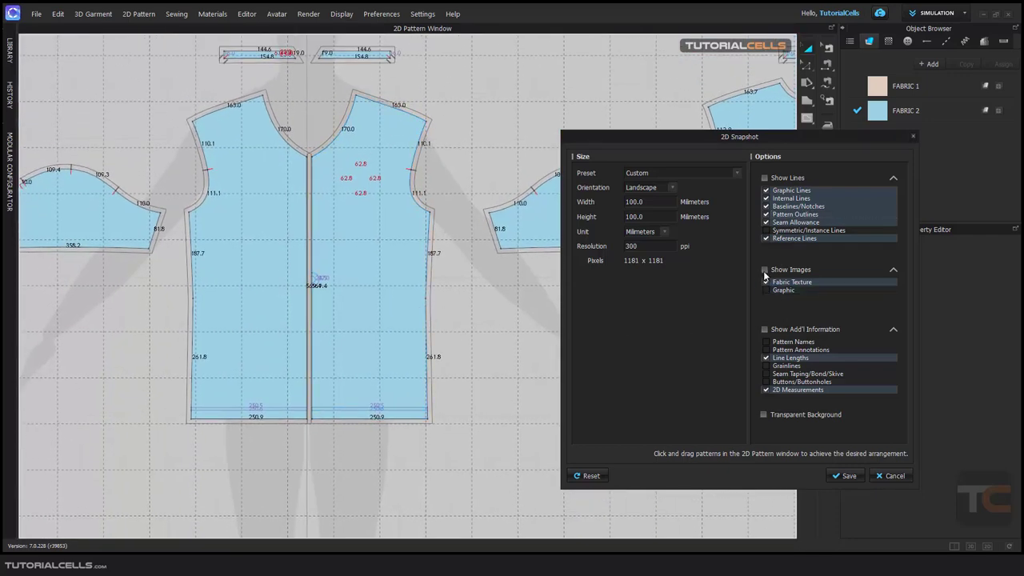
pyautogui.click(893, 269)
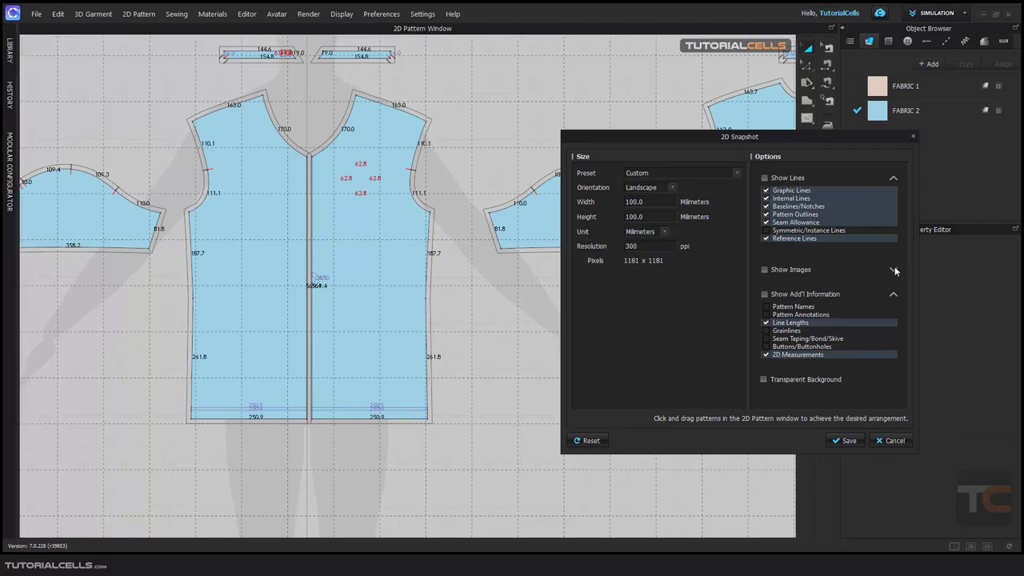
pyautogui.click(894, 269)
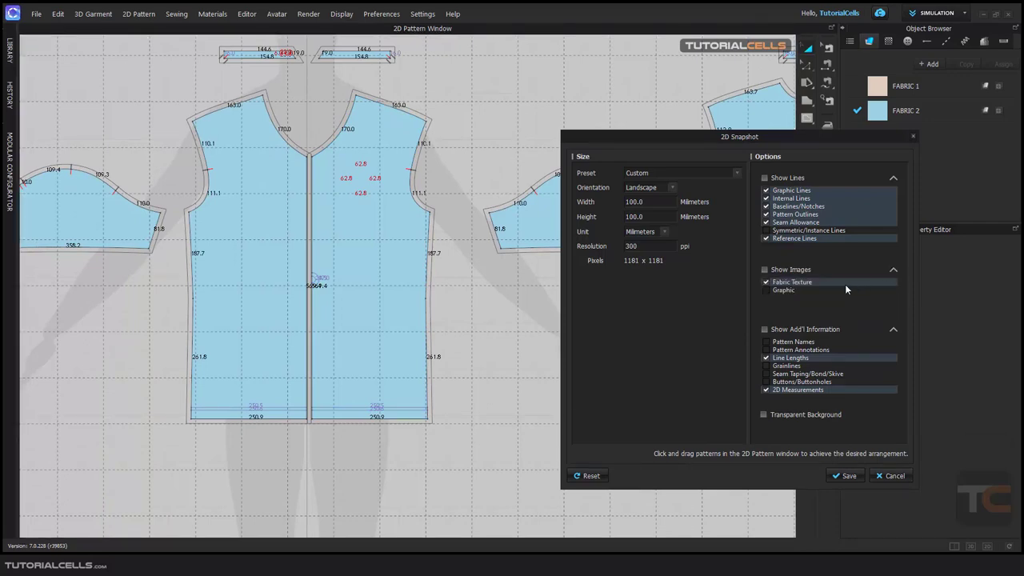
pyautogui.click(767, 283)
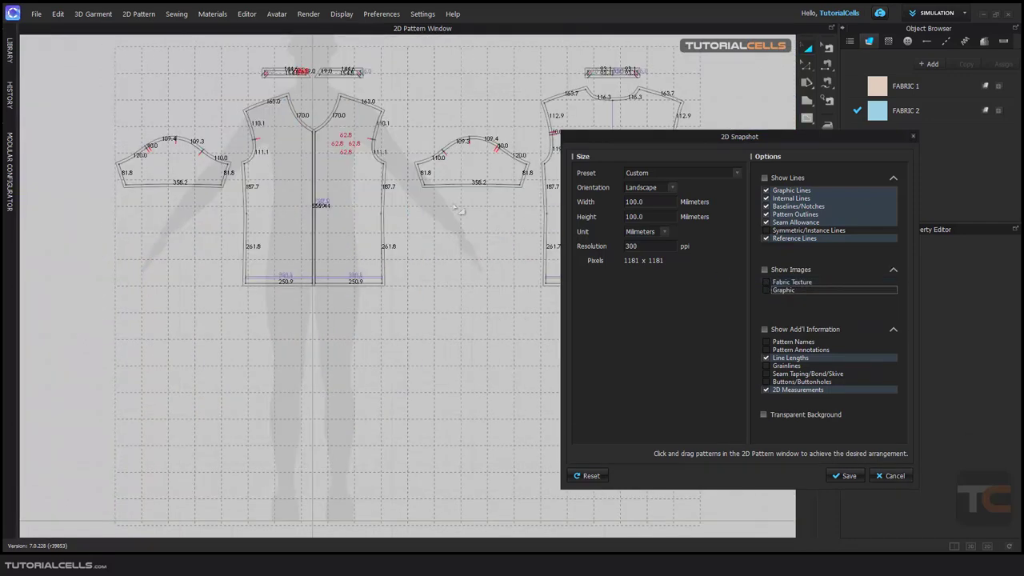
pyautogui.scroll(3, 444, 240)
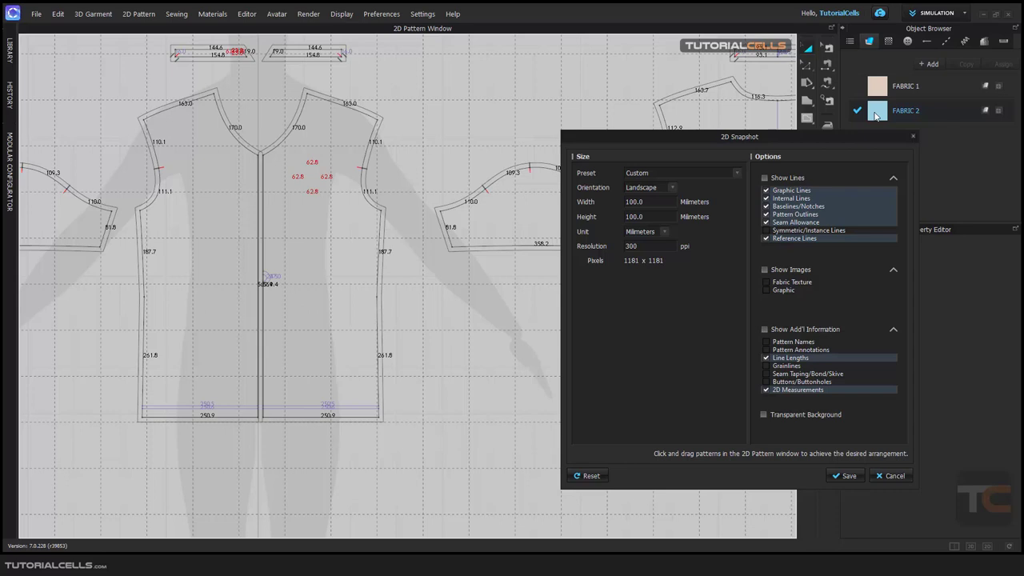
# - Fill the pieces with their light blue fabric texture, leave the TC graphic off and hide internal lines
pyautogui.click(292, 197)
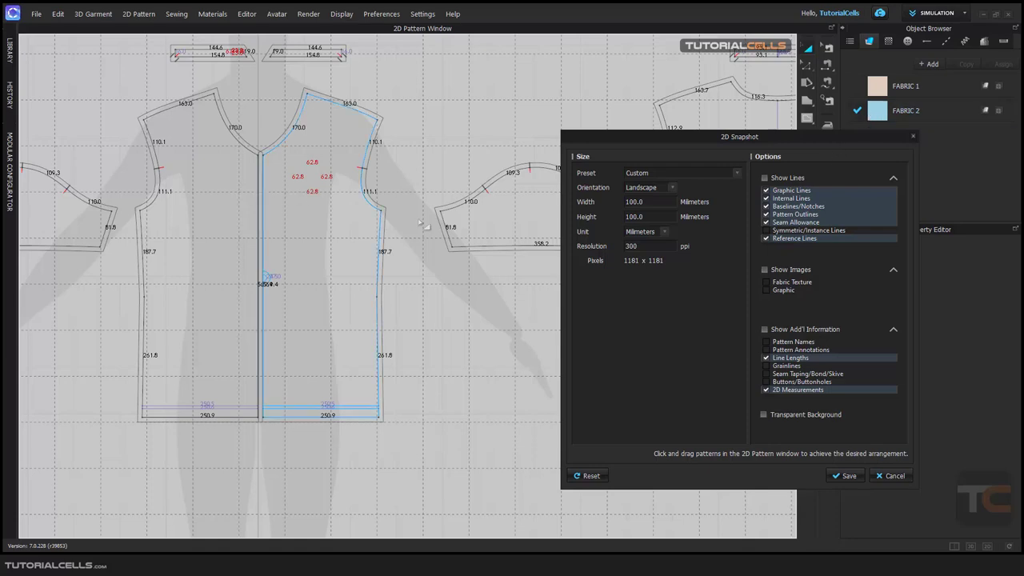
pyautogui.click(788, 282)
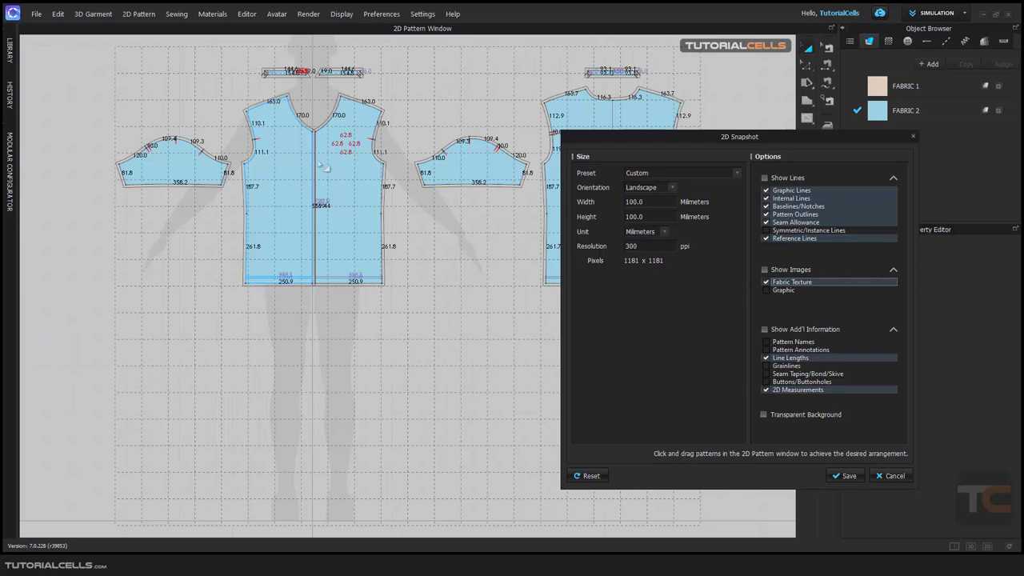
pyautogui.scroll(5, 328, 160)
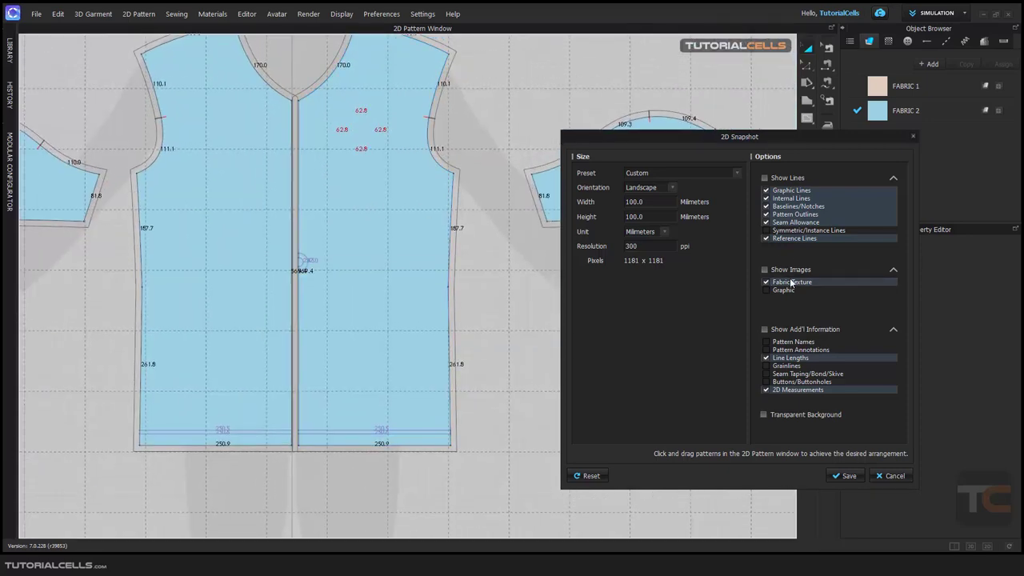
pyautogui.click(766, 289)
pyautogui.click(766, 289)
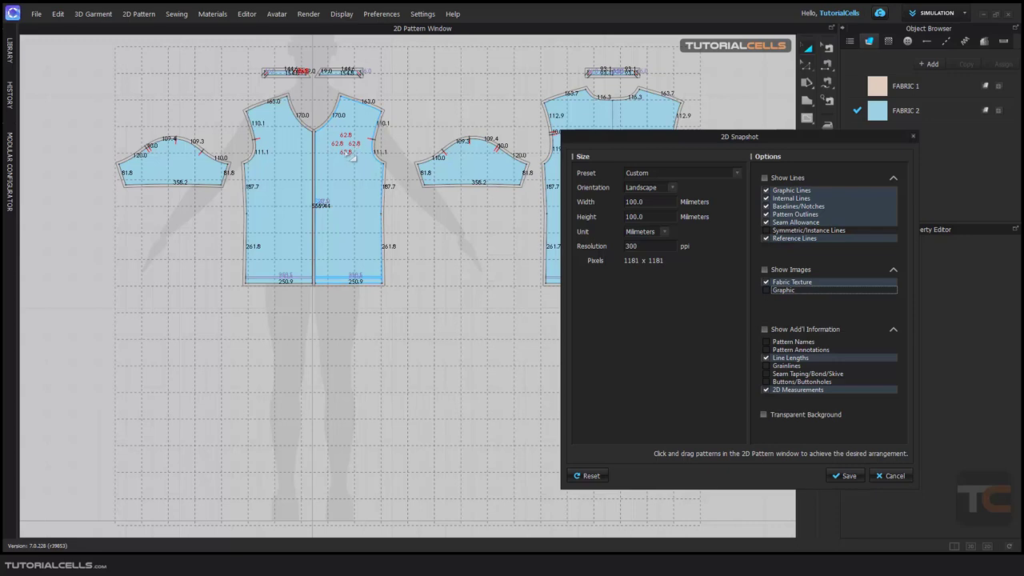
pyautogui.scroll(5, 352, 151)
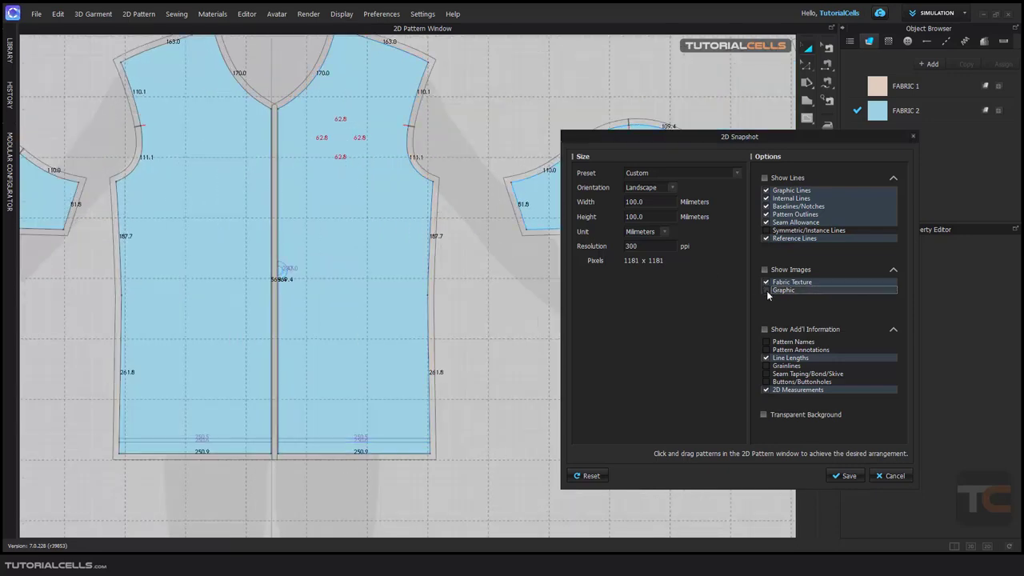
pyautogui.click(766, 198)
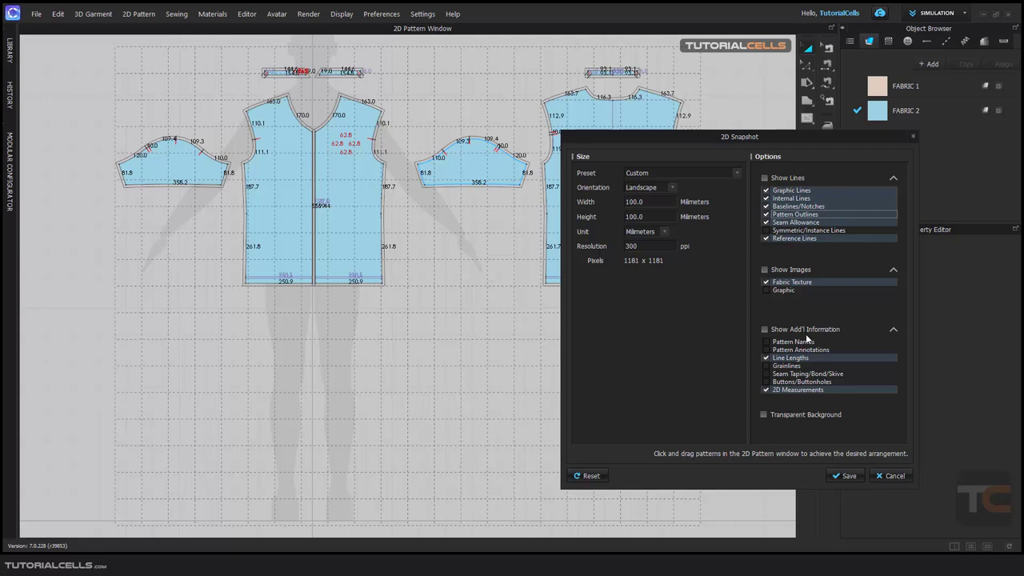
# - Turn on Pattern Names, Pattern Annotations and Line Lengths for the snapshot
pyautogui.click(767, 342)
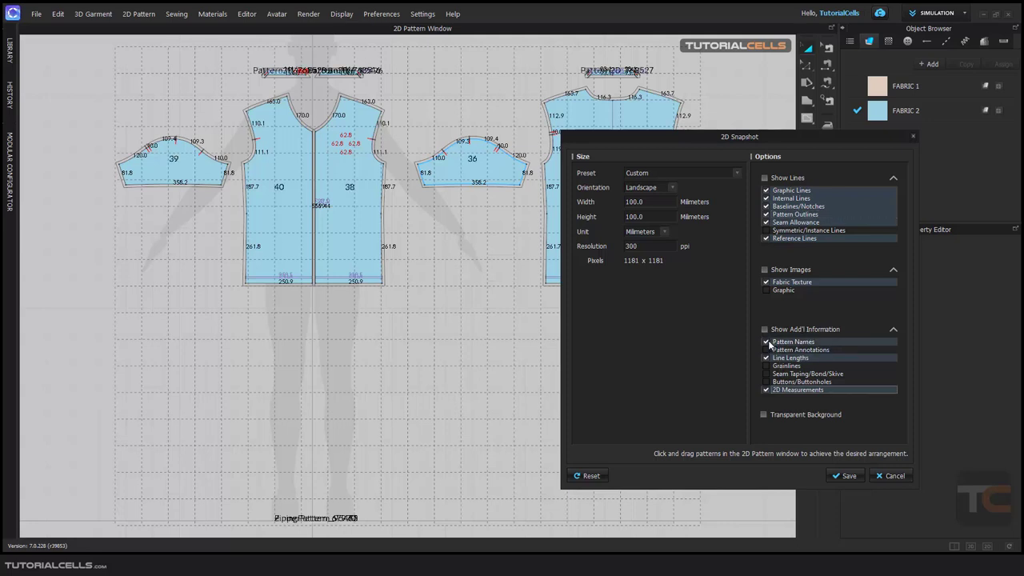
pyautogui.click(767, 350)
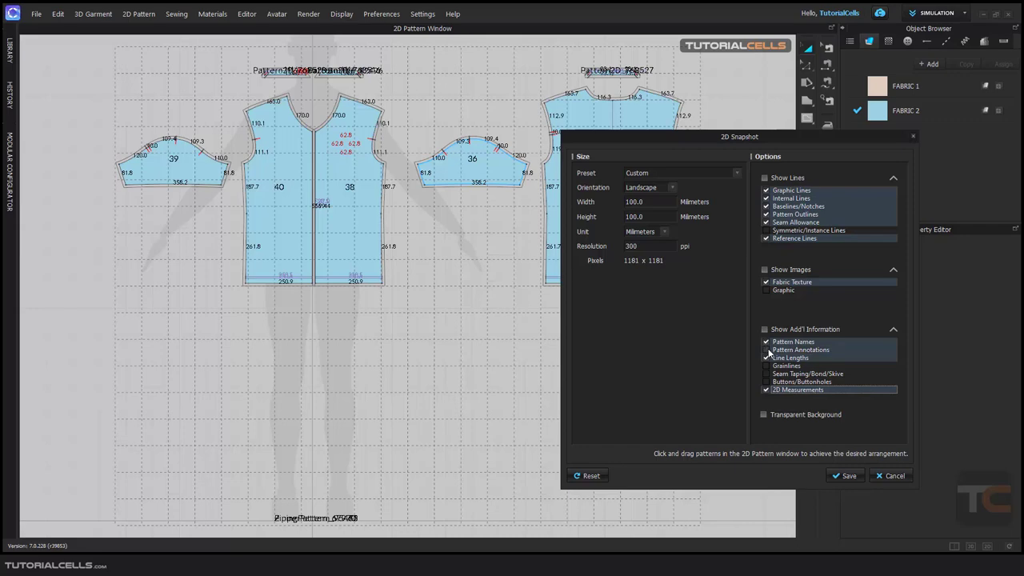
pyautogui.click(766, 358)
pyautogui.scroll(5, 372, 138)
pyautogui.moveTo(372, 137); pyautogui.dragTo(314, 175, button='middle')
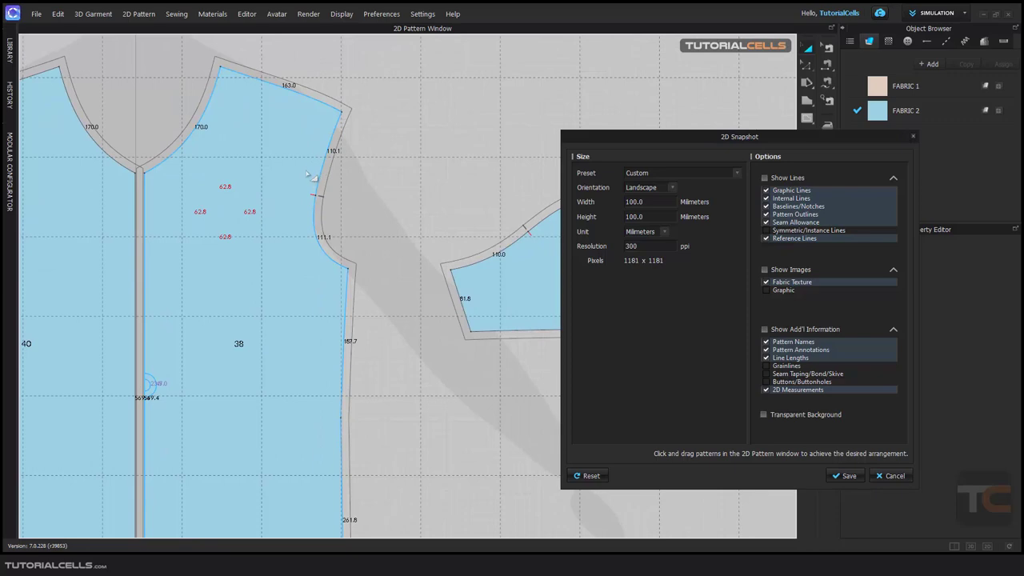
pyautogui.scroll(-5, 307, 174)
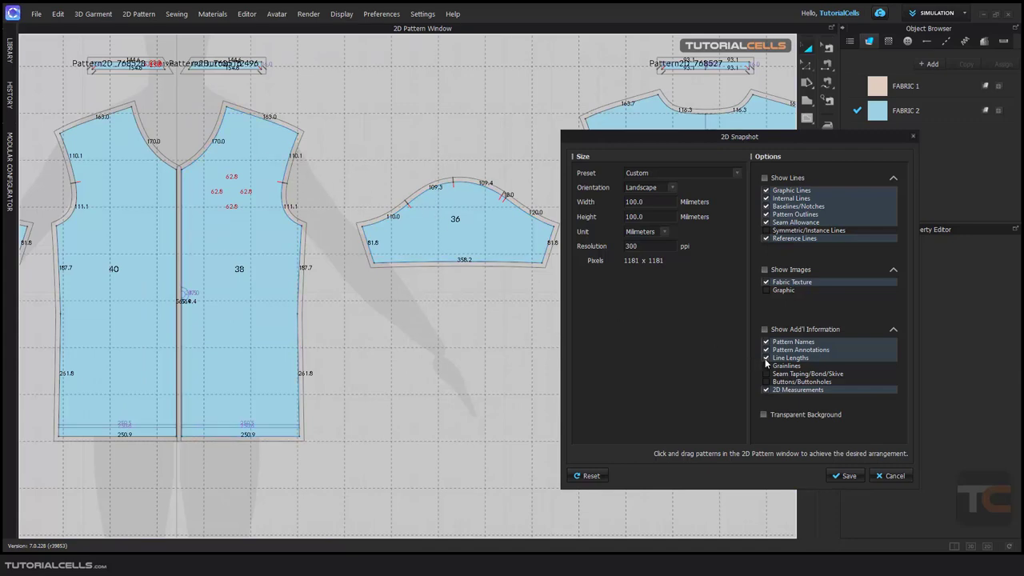
# - Toggle Line Lengths off and back on, then review the labelled pieces 39, 40, 38, 36
pyautogui.click(766, 358)
pyautogui.scroll(3, 349, 240)
pyautogui.scroll(-4, 348, 240)
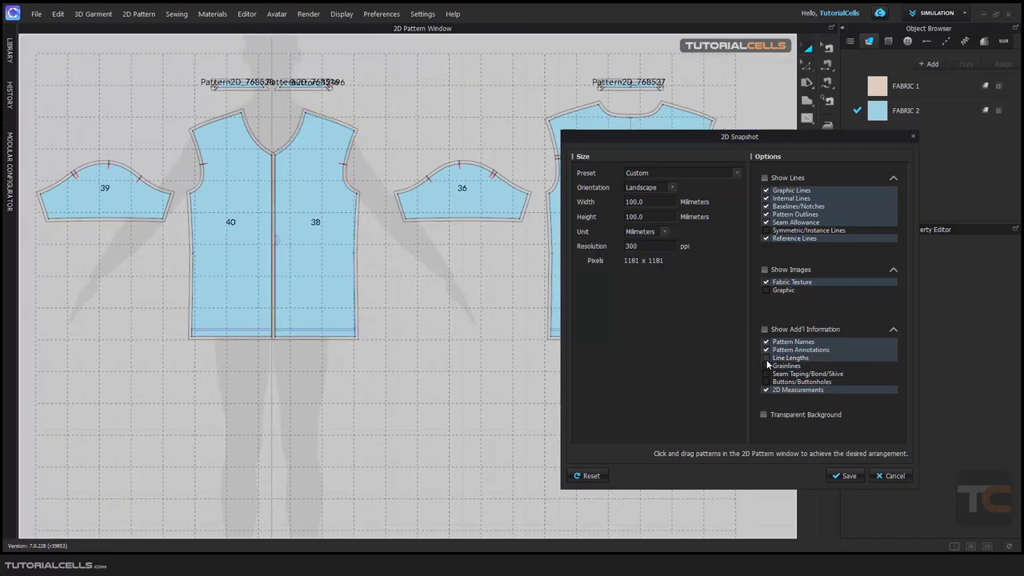
pyautogui.click(766, 359)
pyautogui.scroll(4, 186, 332)
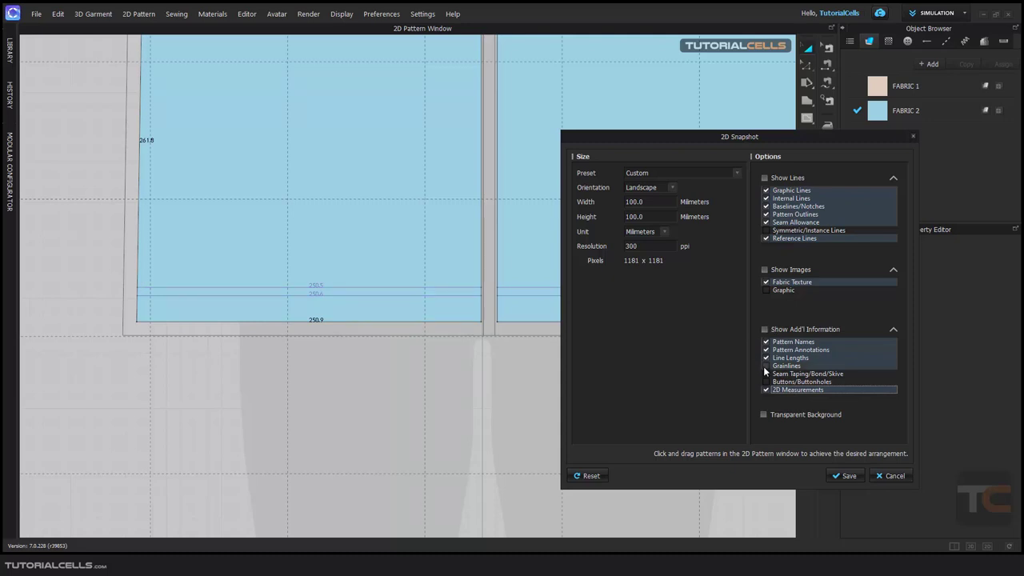
pyautogui.scroll(-3, 512, 284)
pyautogui.scroll(-2, 490, 252)
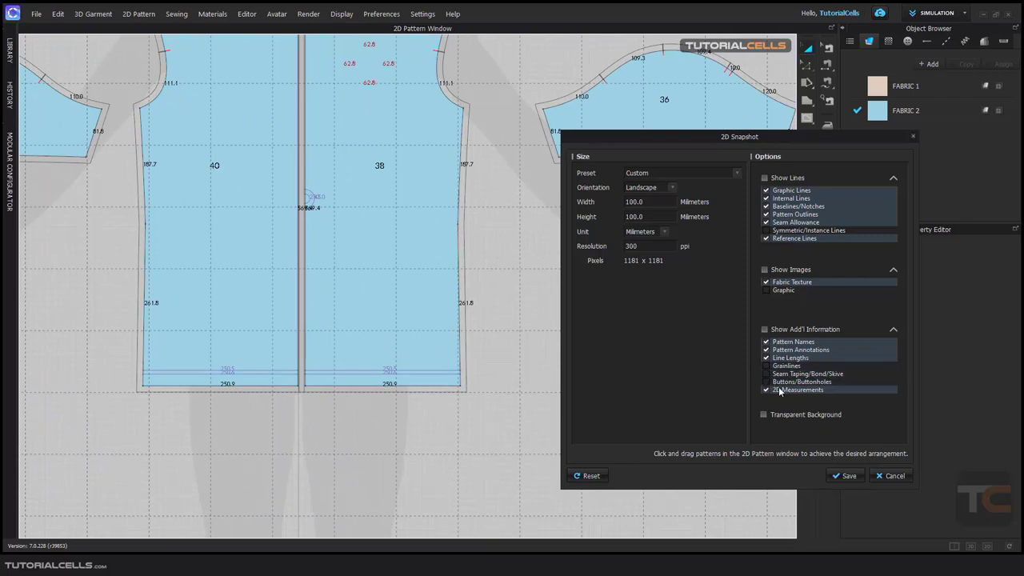
pyautogui.scroll(-4, 509, 297)
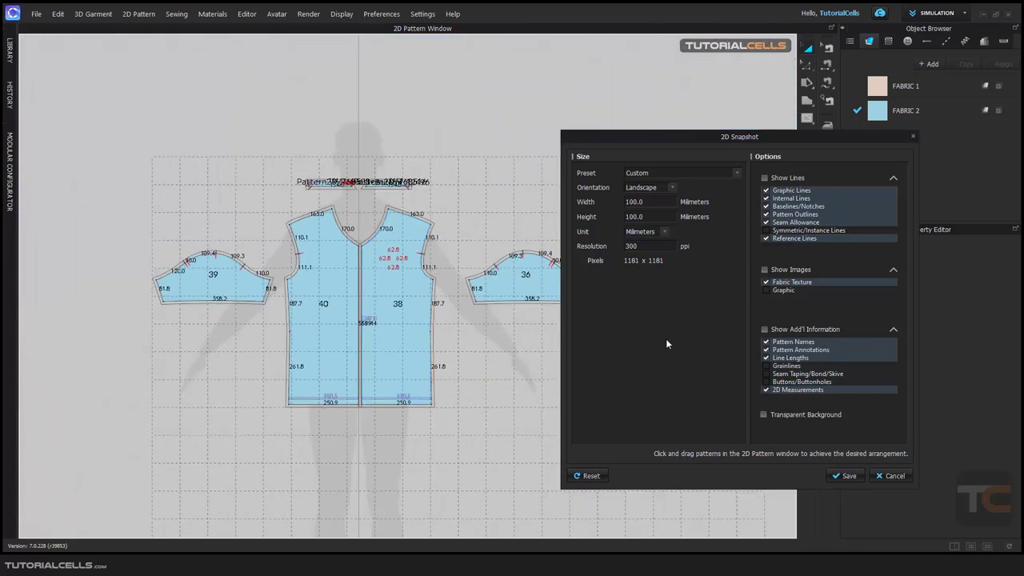
# - Enable Buttons/Buttonholes in the 2D Snapshot and zoom in to check Button_12496 on the placket
pyautogui.click(768, 383)
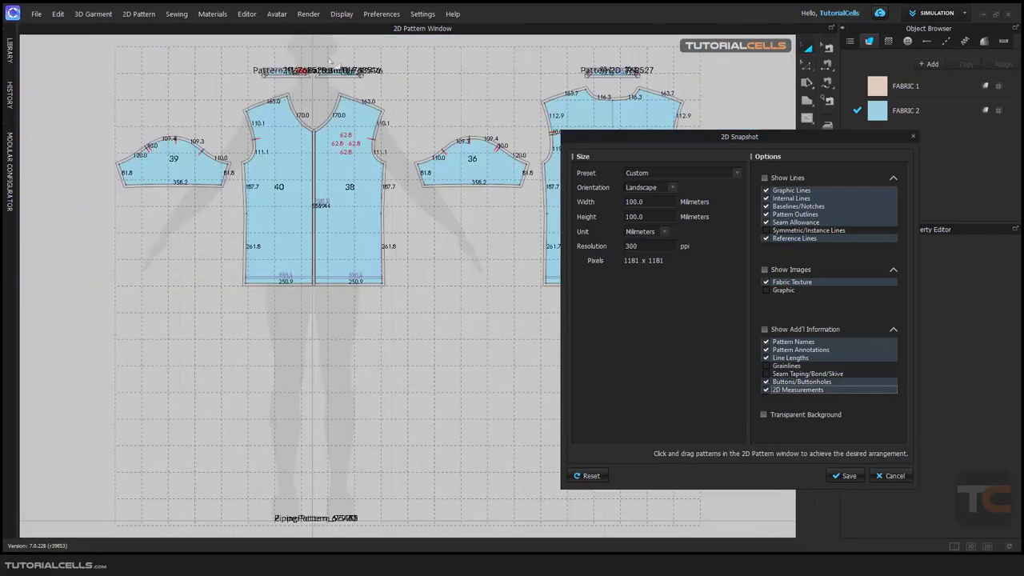
pyautogui.scroll(8, 327, 58)
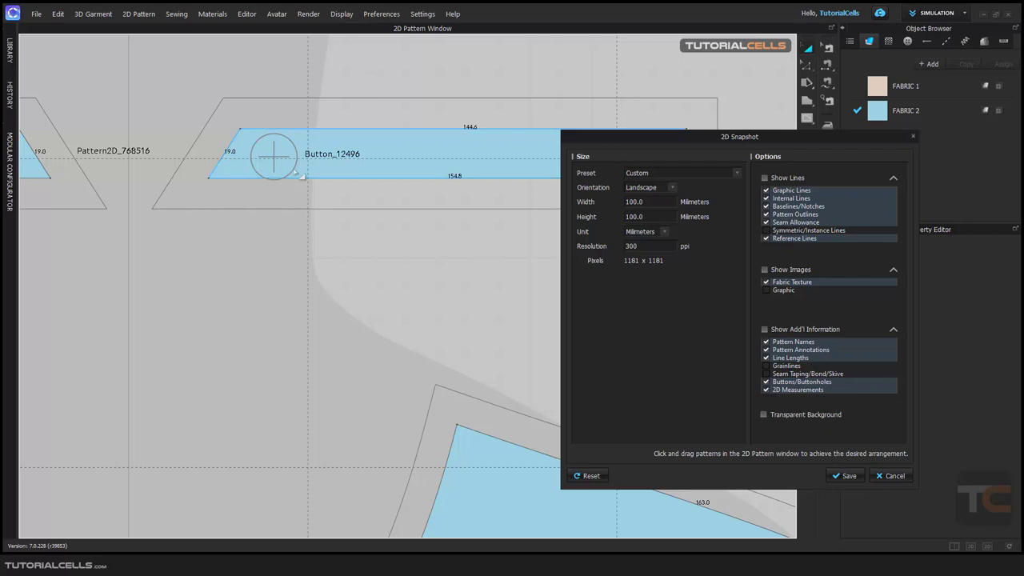
pyautogui.scroll(-2, 395, 218)
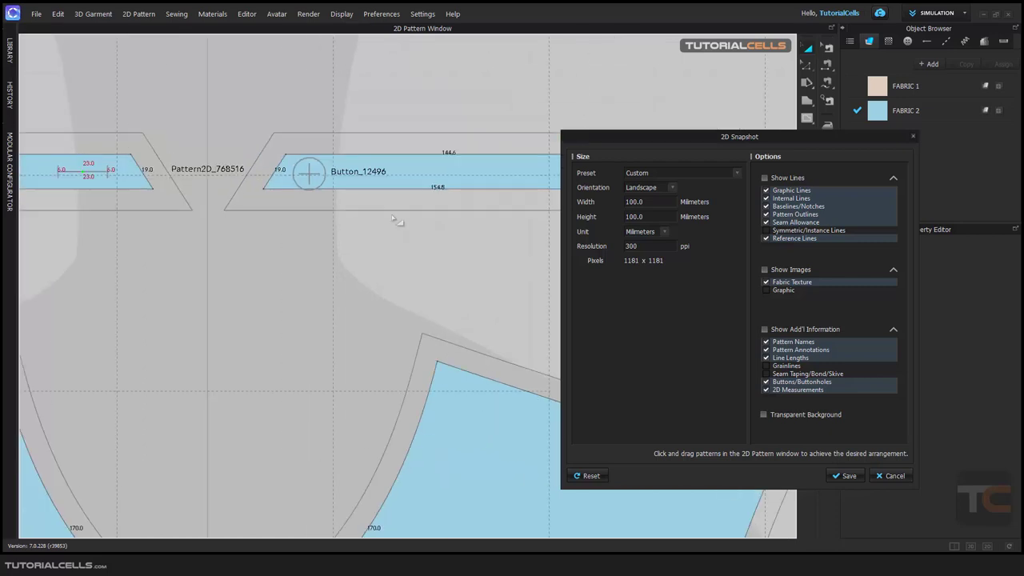
pyautogui.scroll(-2, 392, 218)
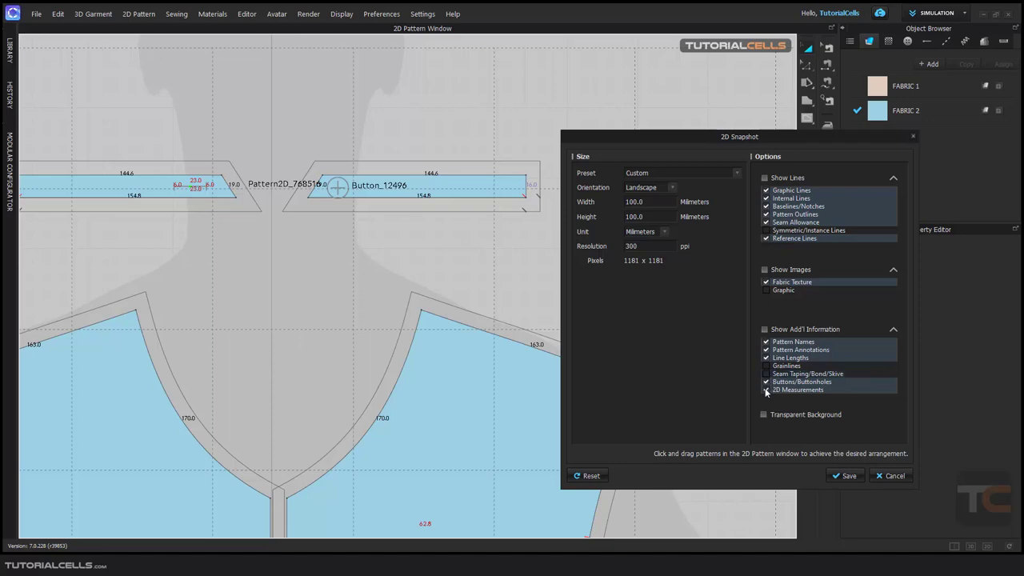
pyautogui.scroll(-5, 535, 348)
pyautogui.scroll(2, 523, 349)
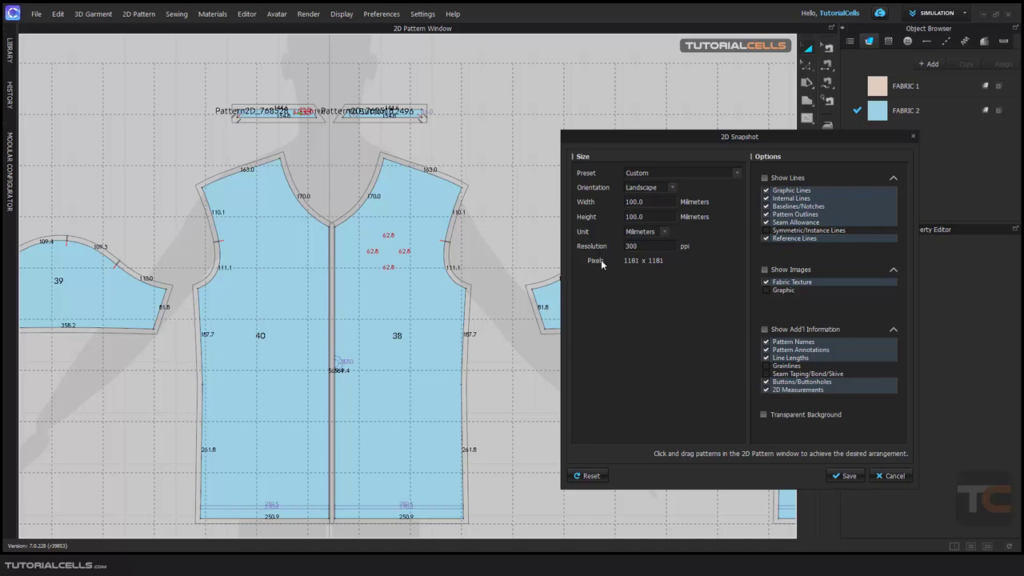
# - Save the 2D pattern snapshot to the Desktop as ppp.png
pyautogui.click(842, 476)
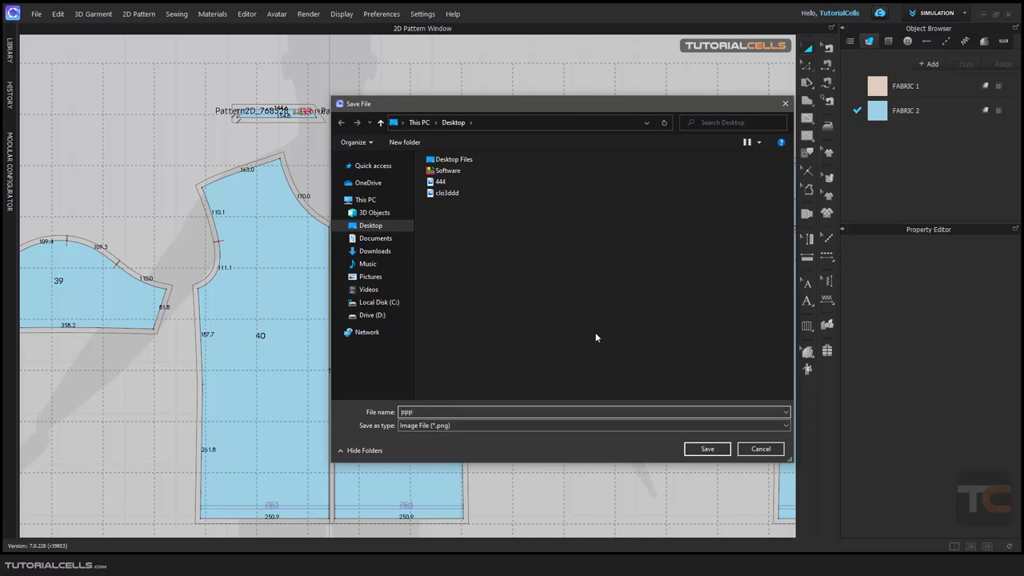
pyautogui.write('ppp')
pyautogui.click(707, 449)
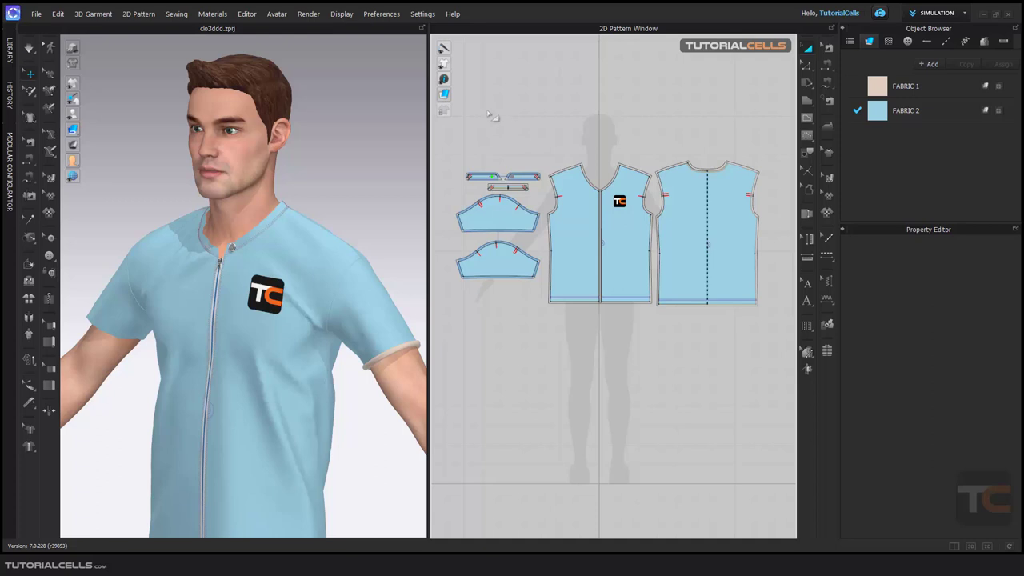
pyautogui.click(36, 14)
pyautogui.moveTo(63, 148)
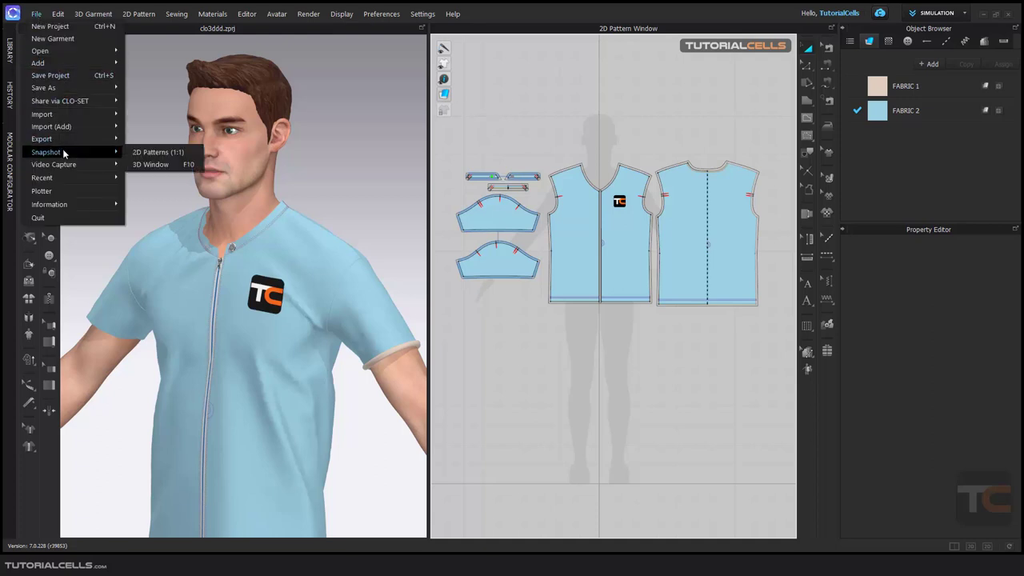
pyautogui.click(156, 152)
pyautogui.scroll(-4, 544, 197)
pyautogui.moveTo(505, 251); pyautogui.dragTo(514, 231)
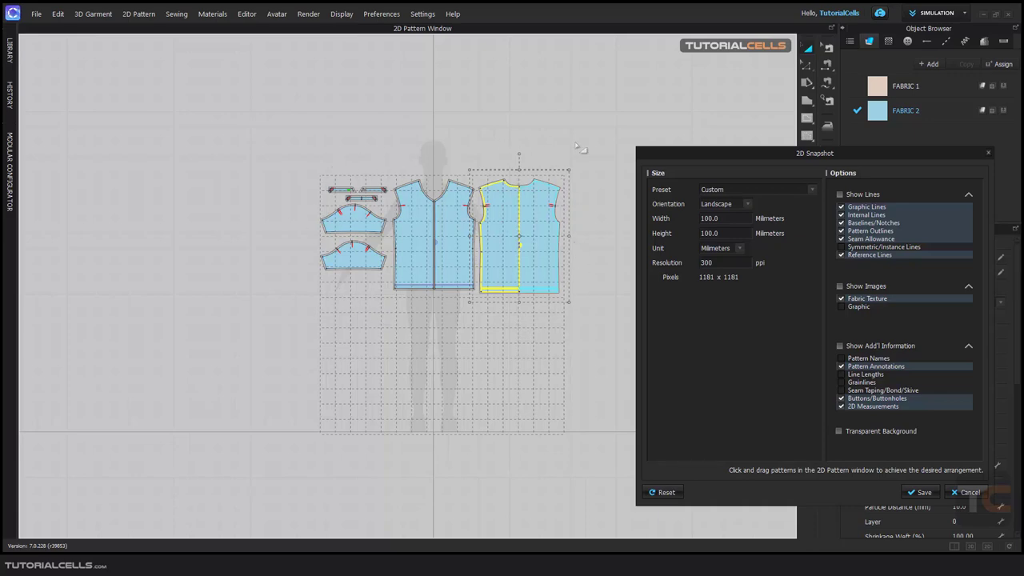
pyautogui.click(446, 340)
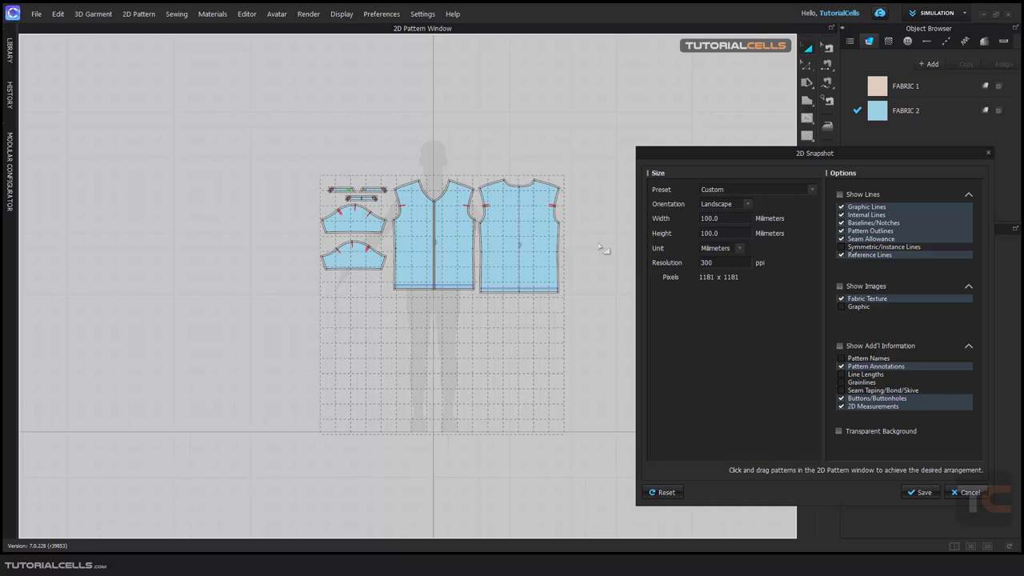
pyautogui.click(967, 493)
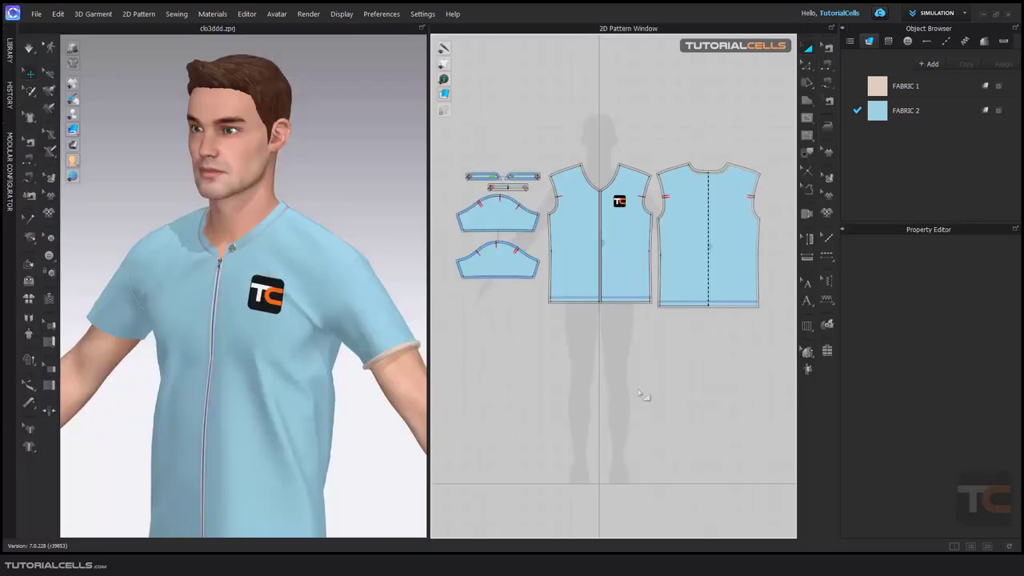
# - In Photoshop, zoom ppp.png to the piece labelled 250.9 and check the layer's width value
pyautogui.hotkey('alt', 'Tab')
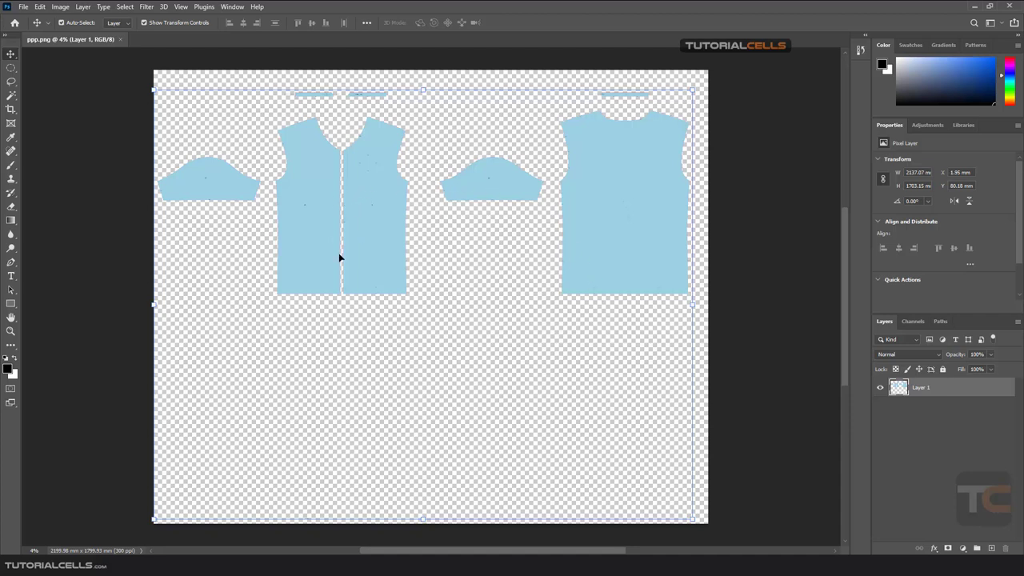
pyautogui.keyDown('alt'); pyautogui.scroll(3, 312, 297); pyautogui.keyUp('alt')
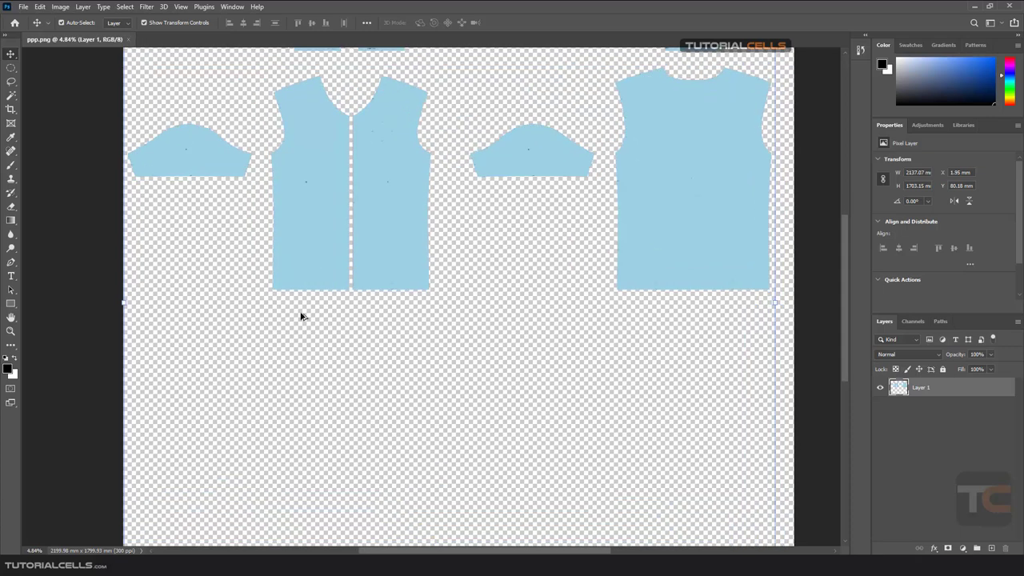
pyautogui.keyDown('alt'); pyautogui.scroll(5, 302, 298); pyautogui.keyUp('alt')
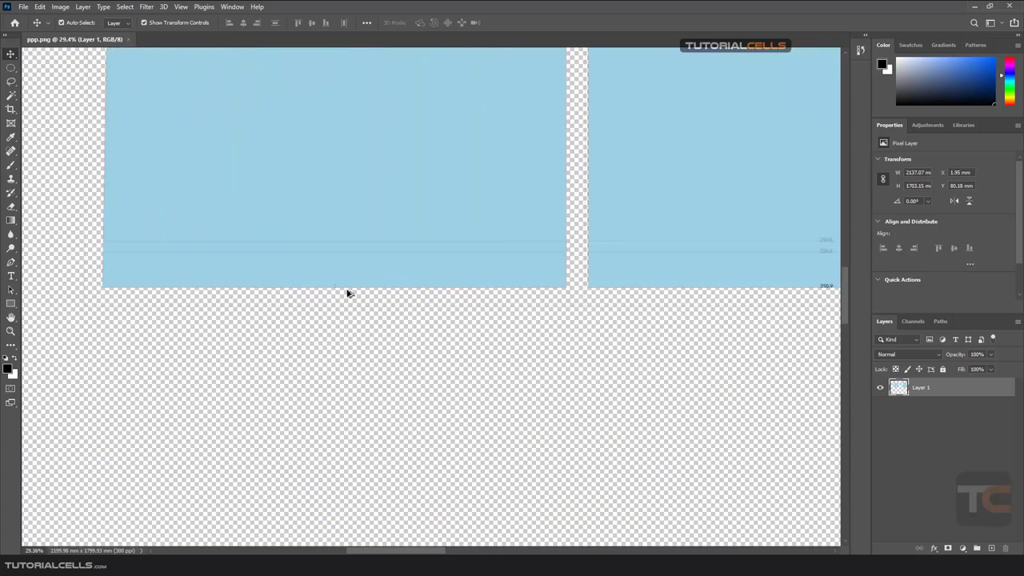
pyautogui.keyDown('alt'); pyautogui.scroll(-4, 334, 293); pyautogui.keyUp('alt')
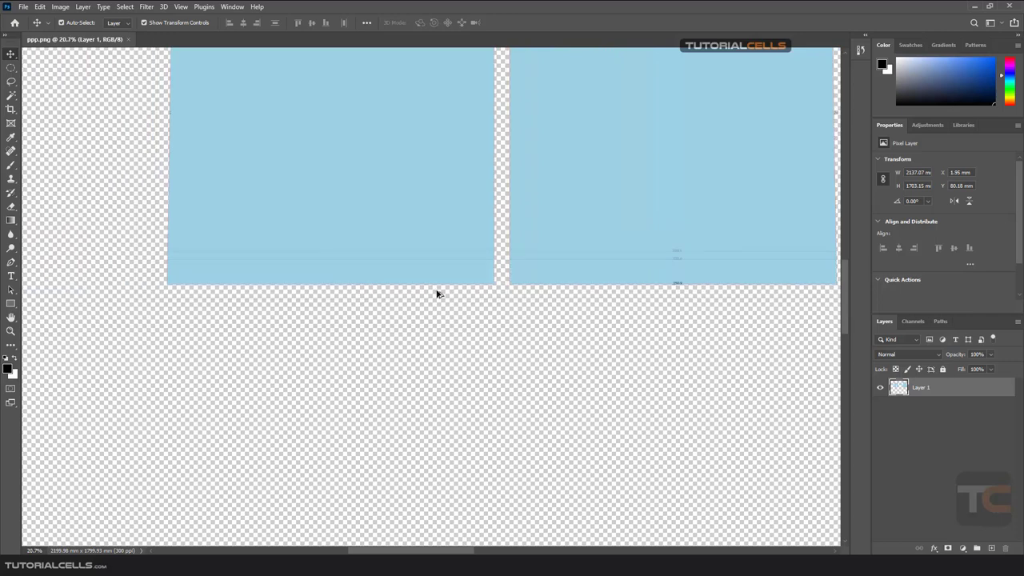
pyautogui.keyDown('alt'); pyautogui.scroll(2, 675, 292); pyautogui.keyUp('alt')
pyautogui.scroll(-1, 631, 287)
pyautogui.scroll(1, 696, 283)
pyautogui.keyDown('alt'); pyautogui.scroll(1, 713, 295); pyautogui.keyUp('alt')
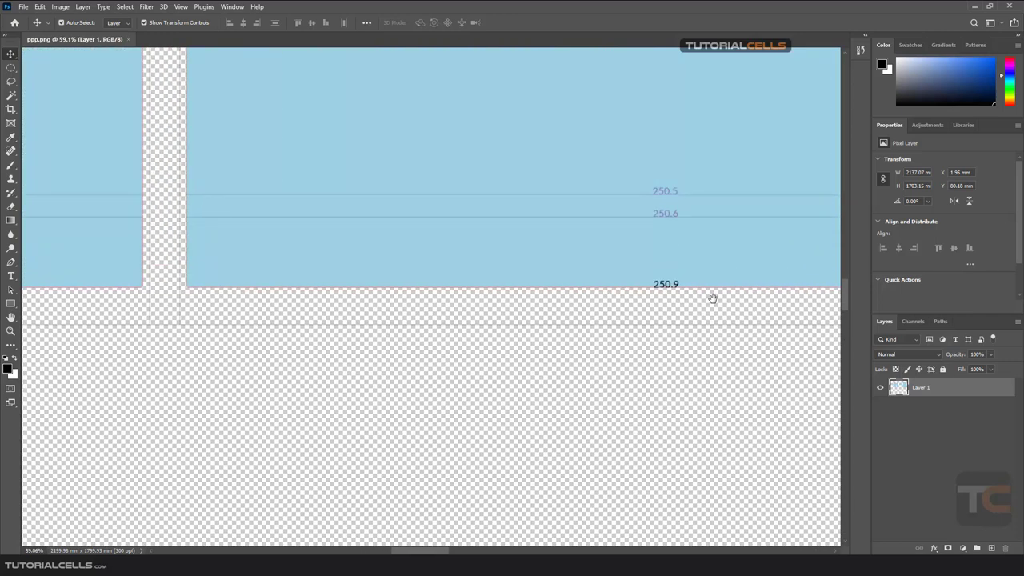
pyautogui.moveTo(713, 296); pyautogui.dragTo(541, 277)
pyautogui.keyDown('alt'); pyautogui.scroll(-6, 515, 270); pyautogui.keyUp('alt')
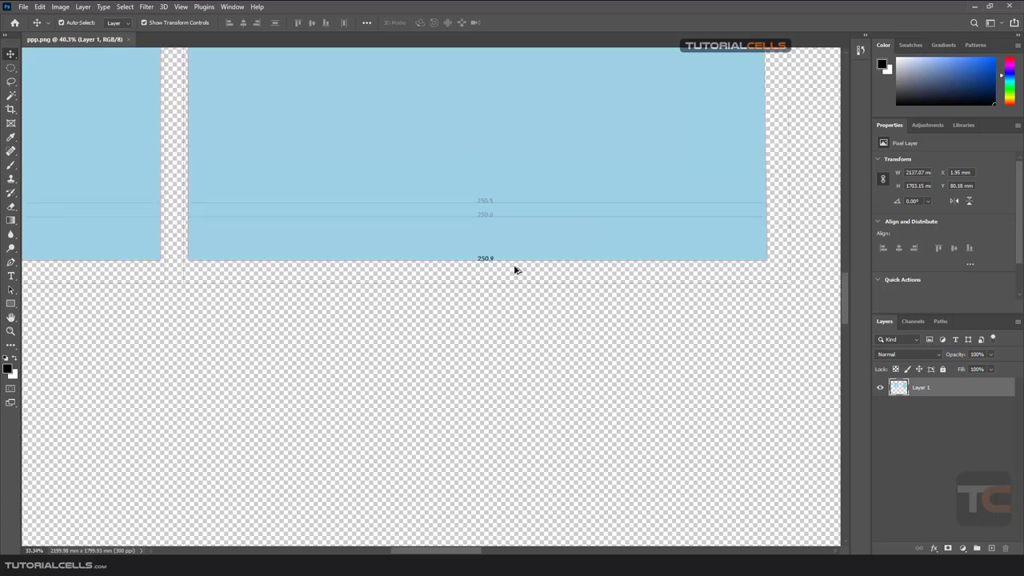
pyautogui.keyDown('alt'); pyautogui.scroll(-3, 514, 270); pyautogui.keyUp('alt')
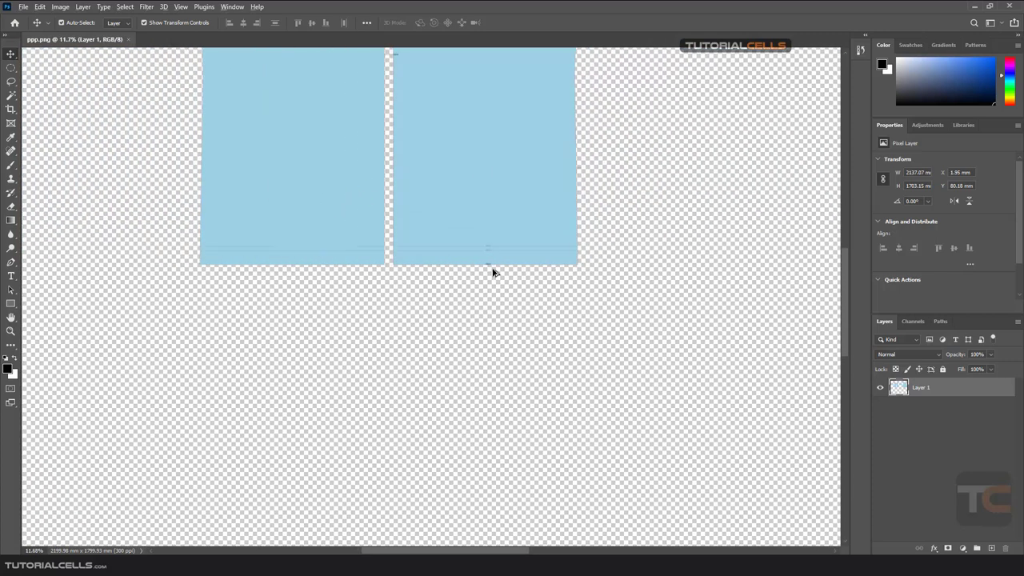
pyautogui.keyDown('alt'); pyautogui.scroll(5, 491, 268); pyautogui.keyUp('alt')
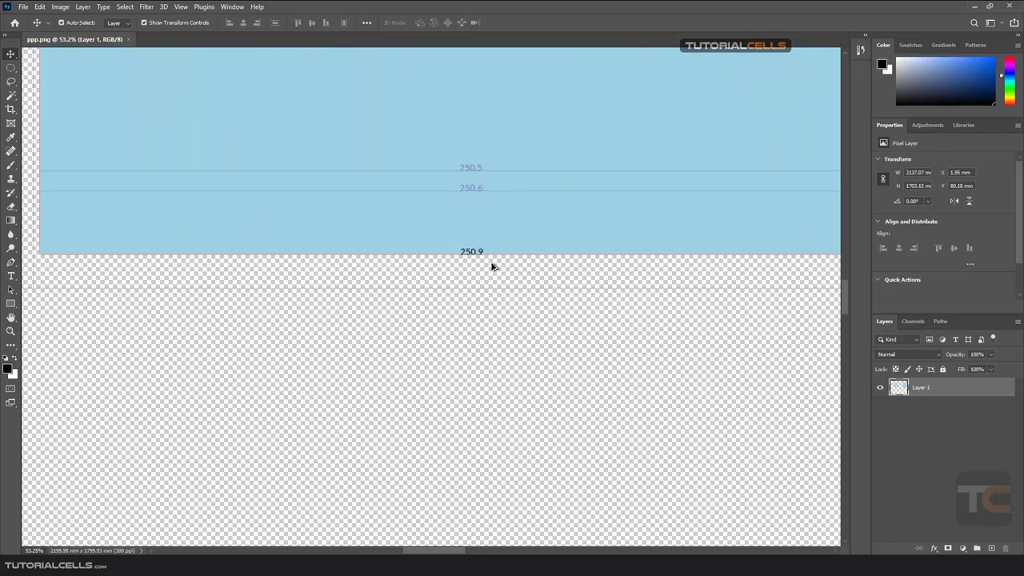
pyautogui.keyDown('alt'); pyautogui.scroll(-1, 492, 266); pyautogui.keyUp('alt')
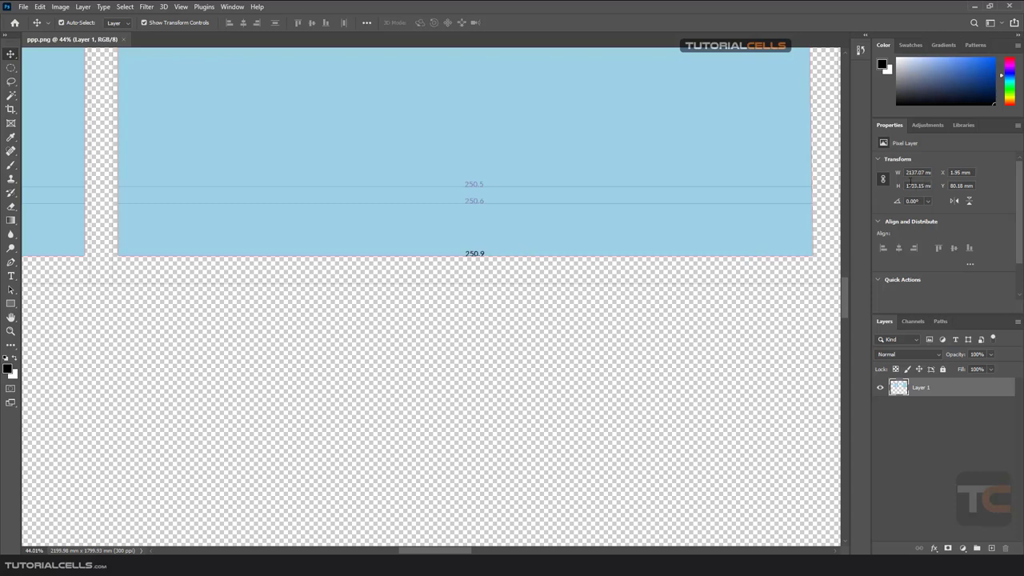
pyautogui.moveTo(908, 172)
pyautogui.mouseDown()
pyautogui.moveTo(927, 173)
pyautogui.moveTo(890, 174)
pyautogui.mouseUp()
# - Draw a thin black rectangle along the piece's bottom edge, 250.9 mm wide
pyautogui.click(11, 304)
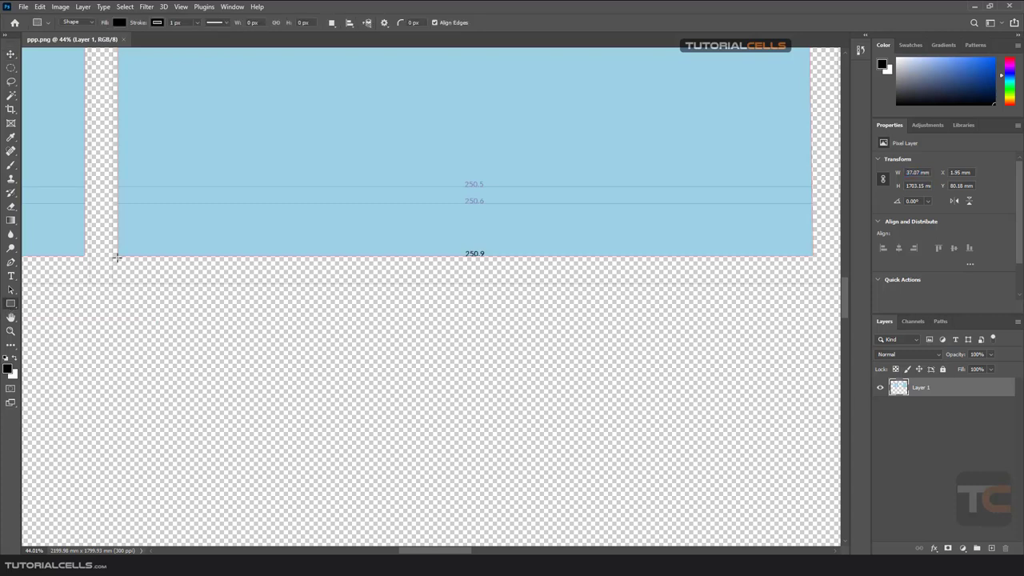
pyautogui.moveTo(117, 257); pyautogui.dragTo(813, 267)
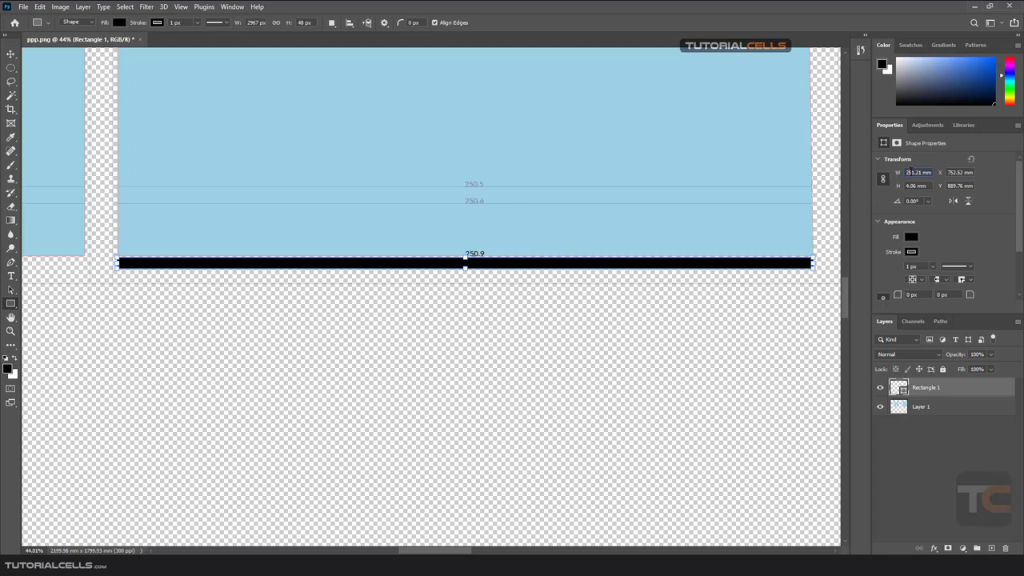
pyautogui.write('2')
pyautogui.press('Return')
# - Nudge the Rectangle 1 bar down to sit just below the piece's hem
pyautogui.click(10, 54)
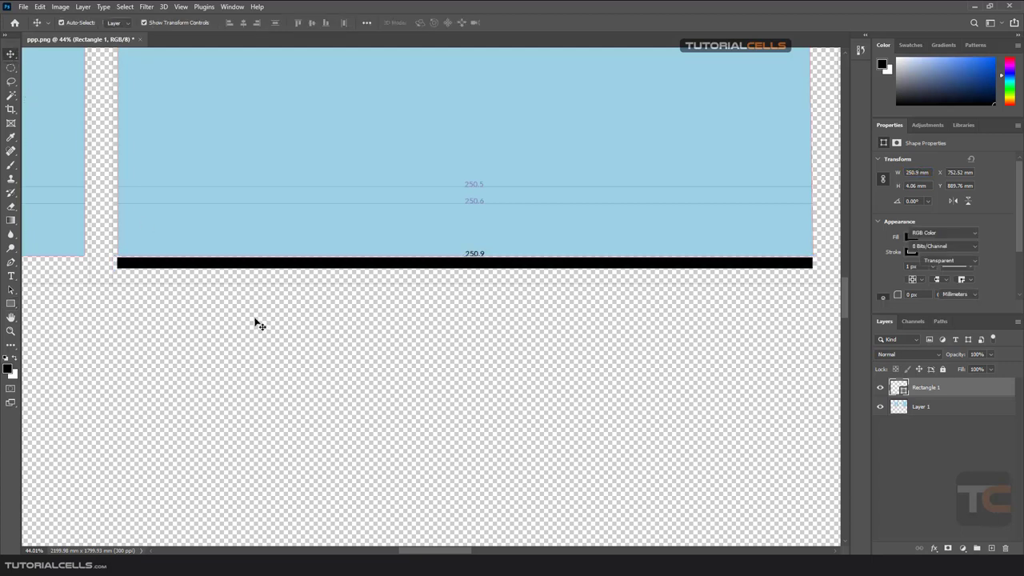
pyautogui.click(254, 334)
pyautogui.click(296, 266)
pyautogui.click(294, 264)
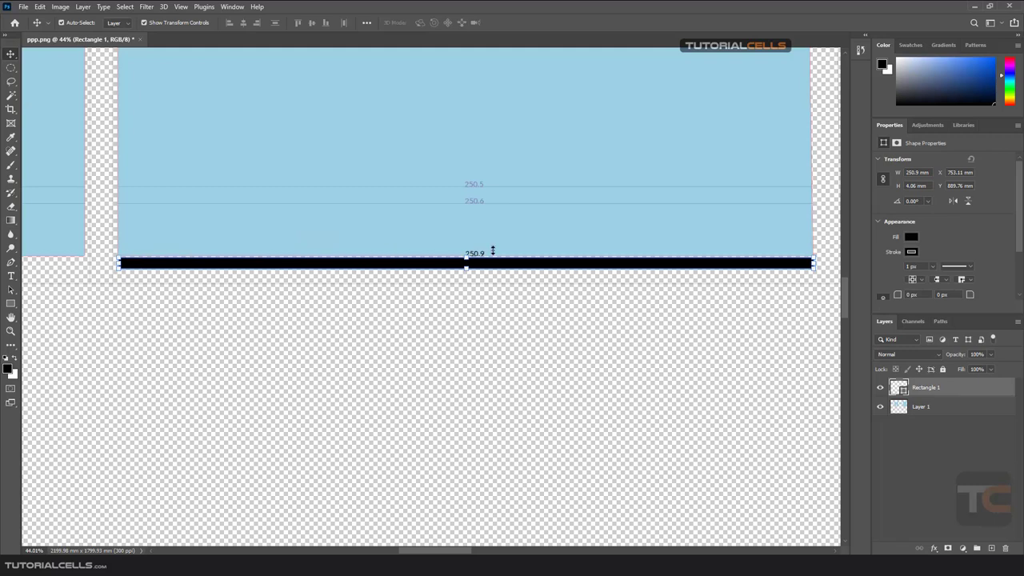
pyautogui.moveTo(487, 264); pyautogui.dragTo(488, 268)
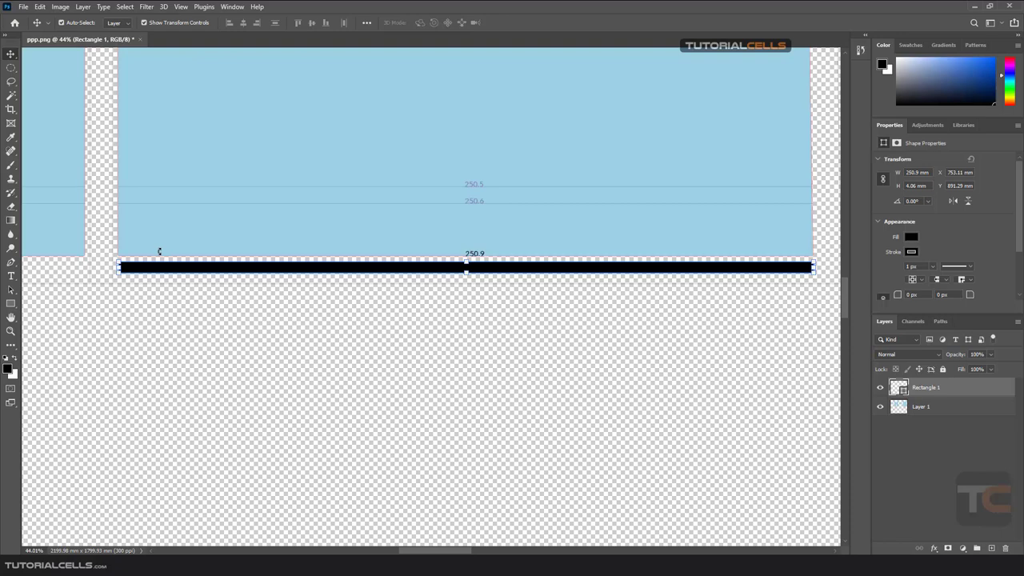
pyautogui.keyDown('alt'); pyautogui.scroll(-10, 330, 270); pyautogui.keyUp('alt')
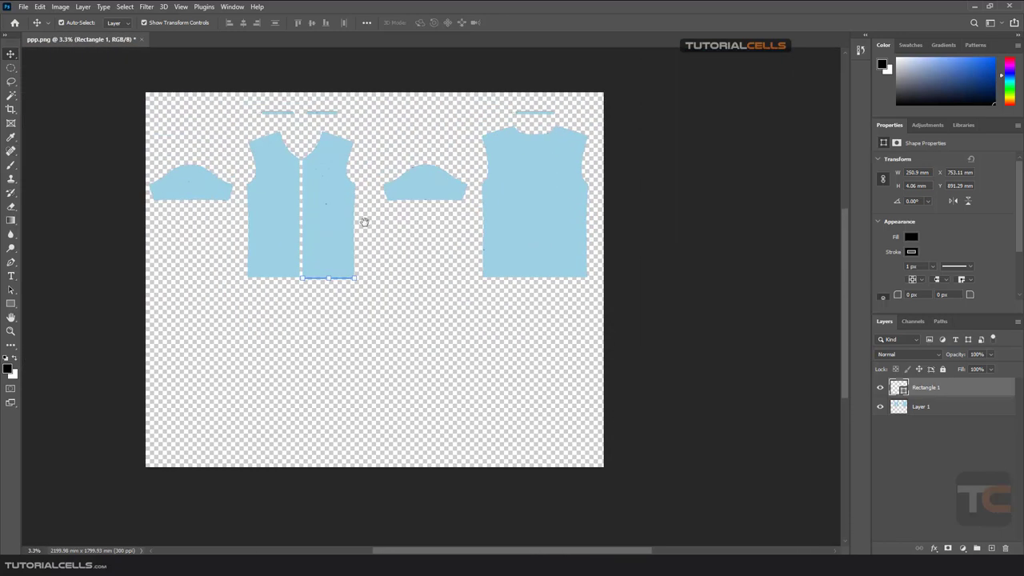
# - Zoom out to the whole layout and delete the Rectangle 1 bar, keeping Layer 1
pyautogui.hscroll(-3, 366, 226)
pyautogui.scroll(2, 366, 226)
pyautogui.keyDown('alt'); pyautogui.scroll(1, 424, 253); pyautogui.keyUp('alt')
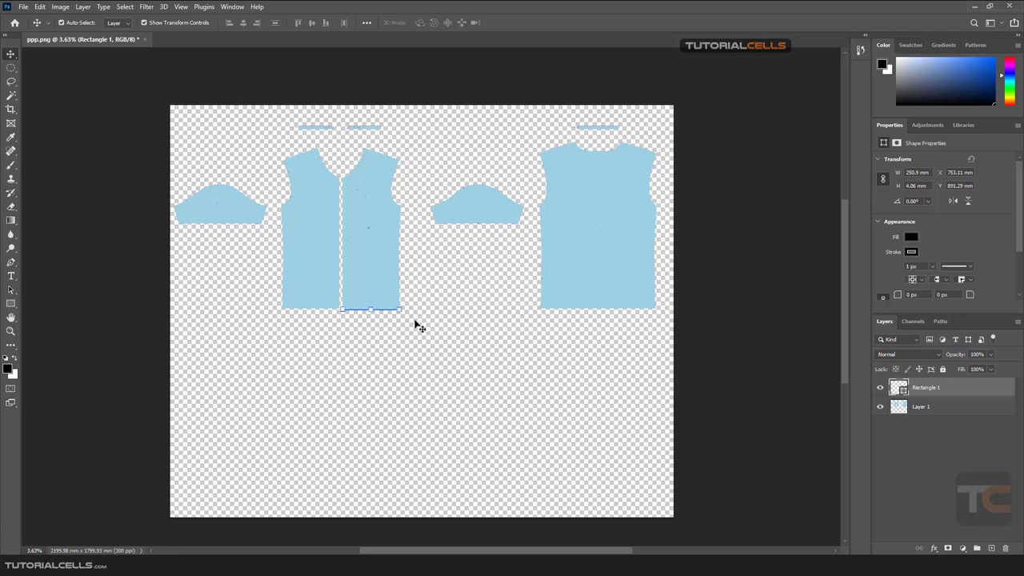
pyautogui.press('Delete')
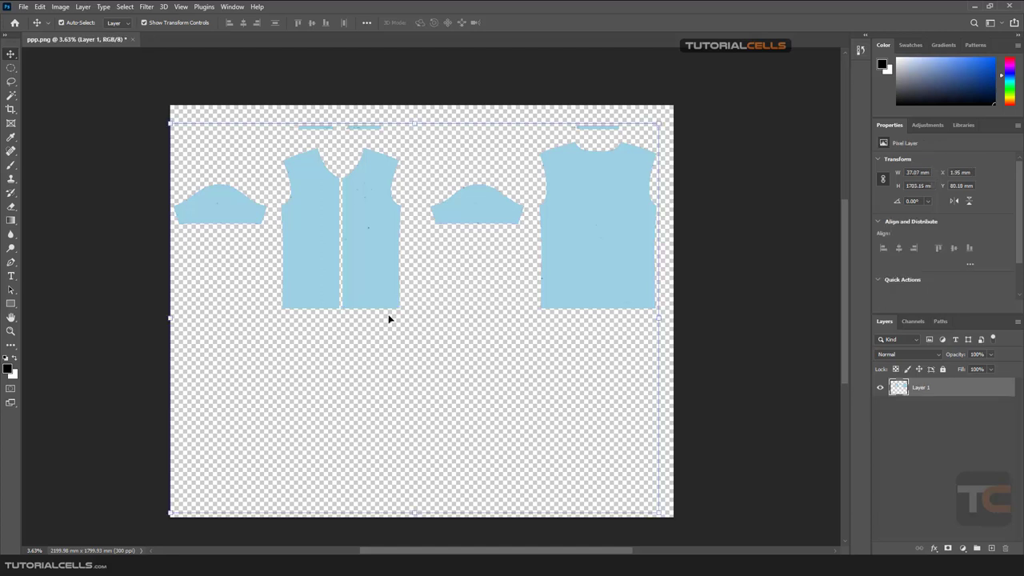
pyautogui.scroll(1, 374, 314)
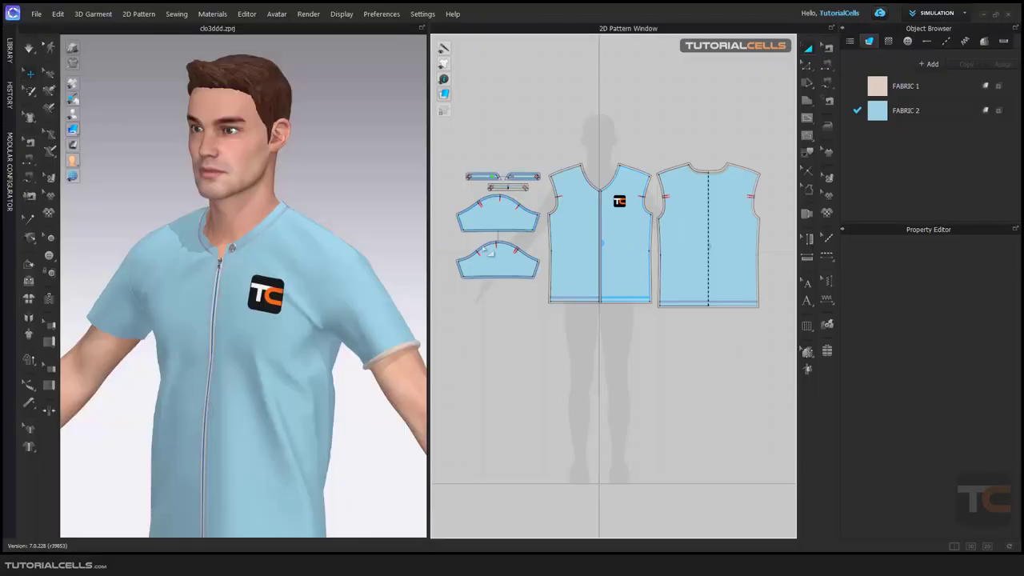
pyautogui.click(36, 14)
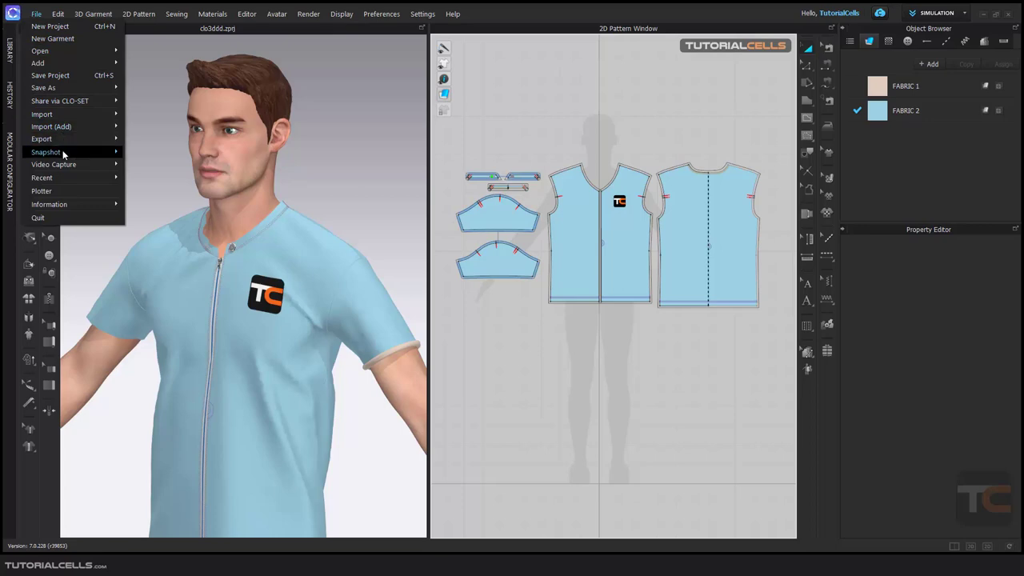
pyautogui.moveTo(112, 152)
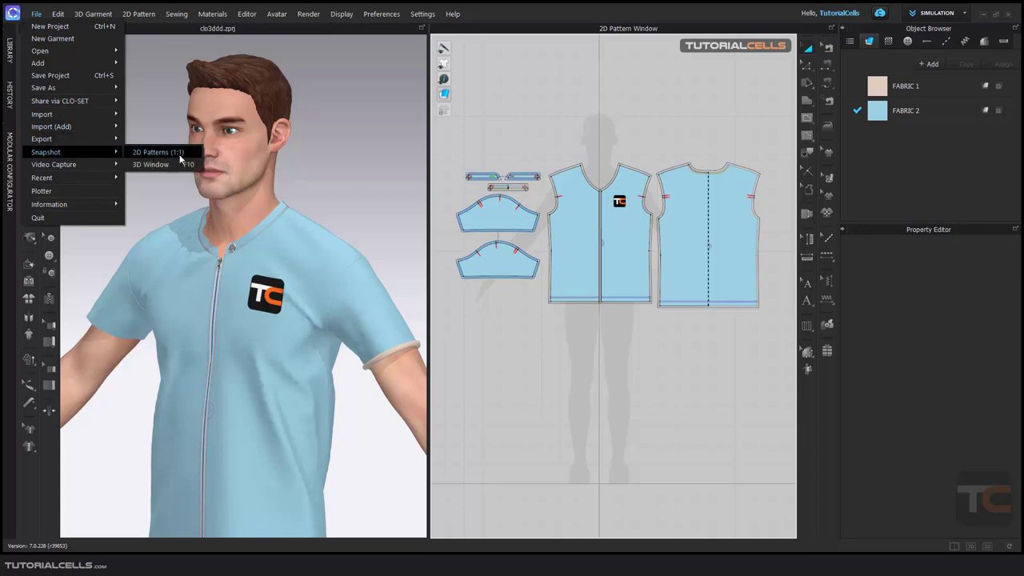
pyautogui.click(160, 152)
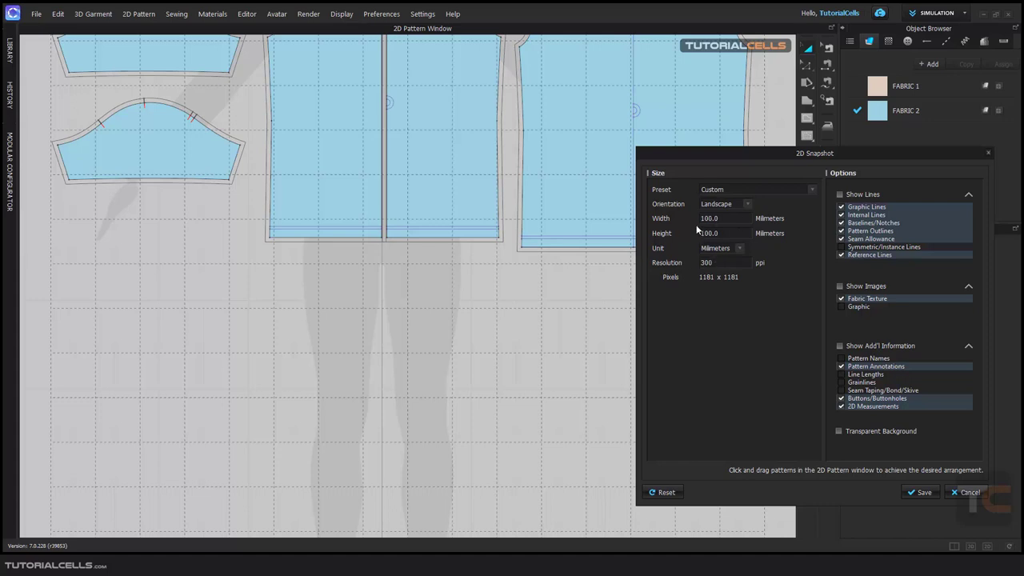
pyautogui.moveTo(514, 219); pyautogui.dragTo(426, 308, button='right')
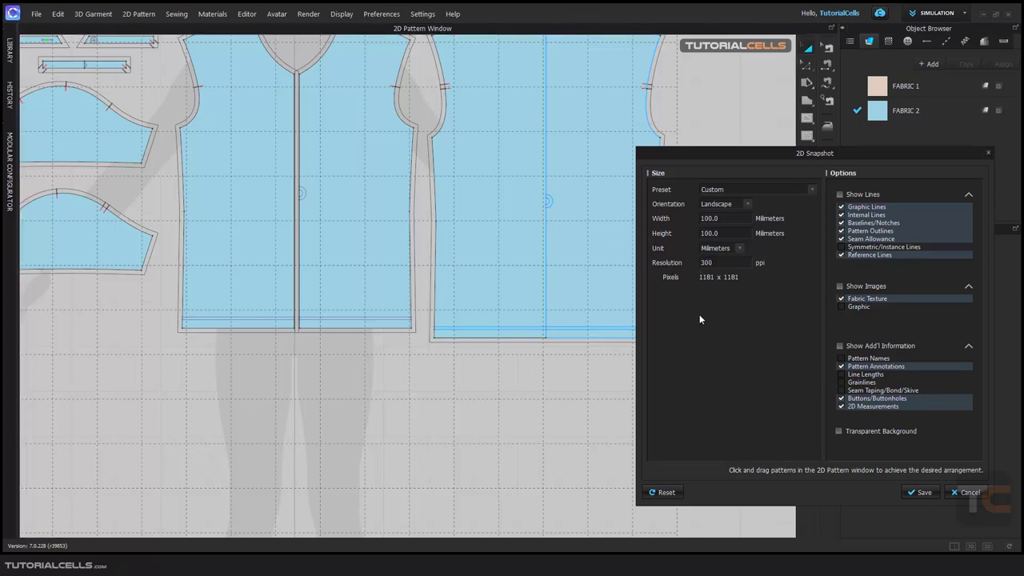
pyautogui.click(842, 251)
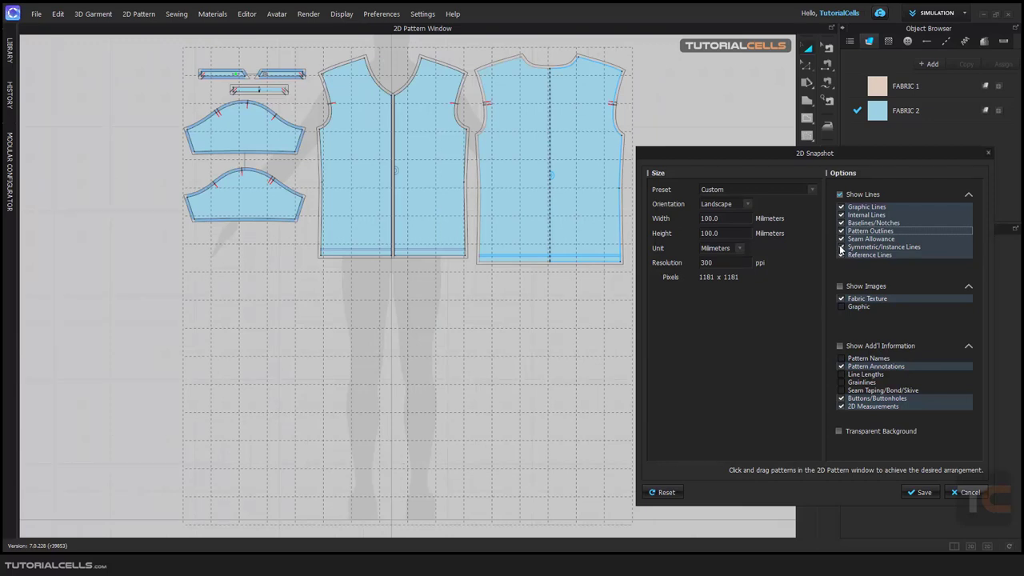
pyautogui.click(842, 251)
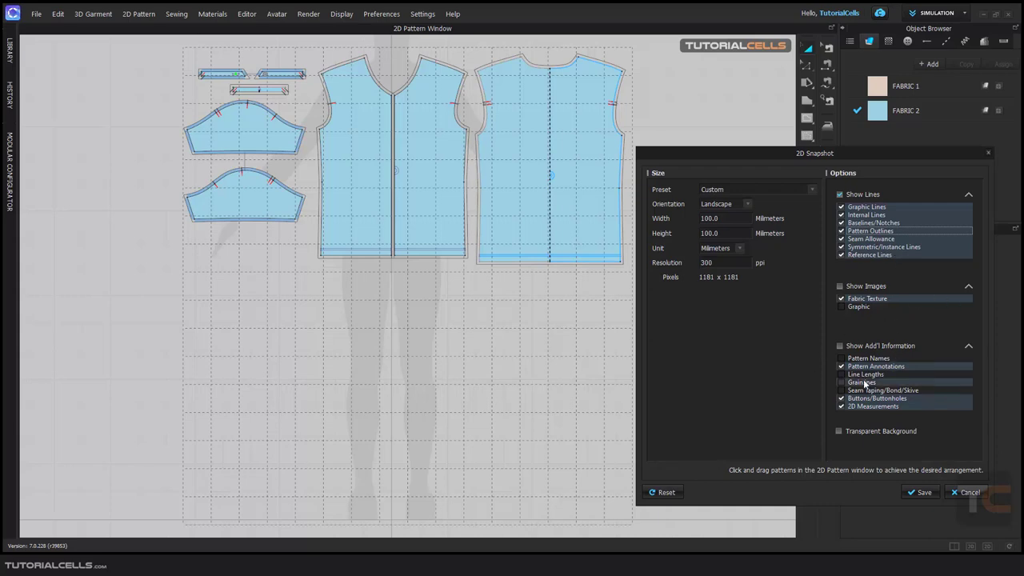
pyautogui.click(966, 492)
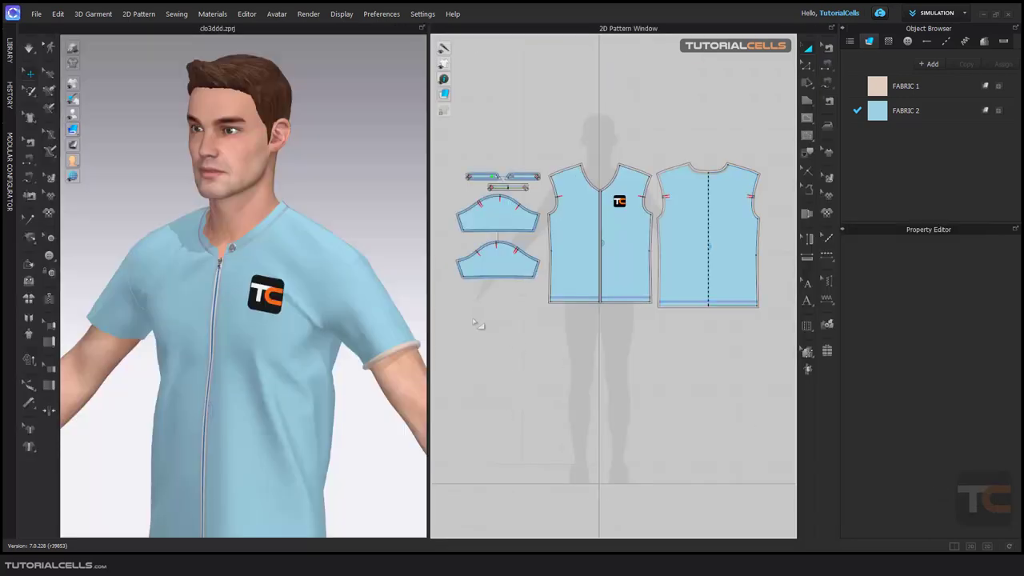
# - Zoom out the 2D pattern window to show all pieces and display segment lengths like 250.9
pyautogui.scroll(2, 561, 241)
pyautogui.scroll(-3, 573, 238)
pyautogui.moveTo(573, 239); pyautogui.dragTo(580, 240, button='middle')
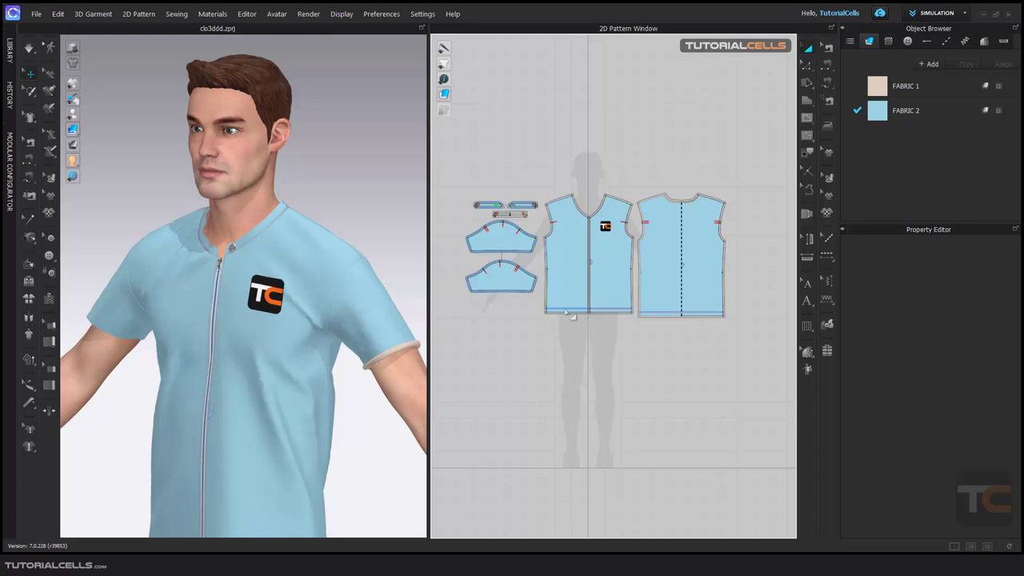
pyautogui.scroll(4, 571, 321)
pyautogui.moveTo(444, 64)
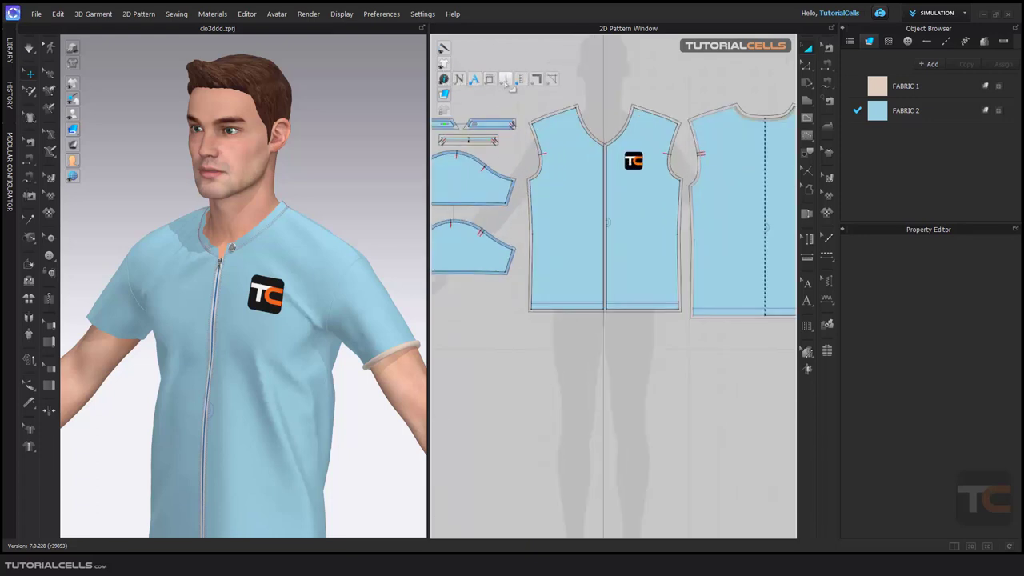
pyautogui.click(506, 79)
pyautogui.scroll(5, 575, 317)
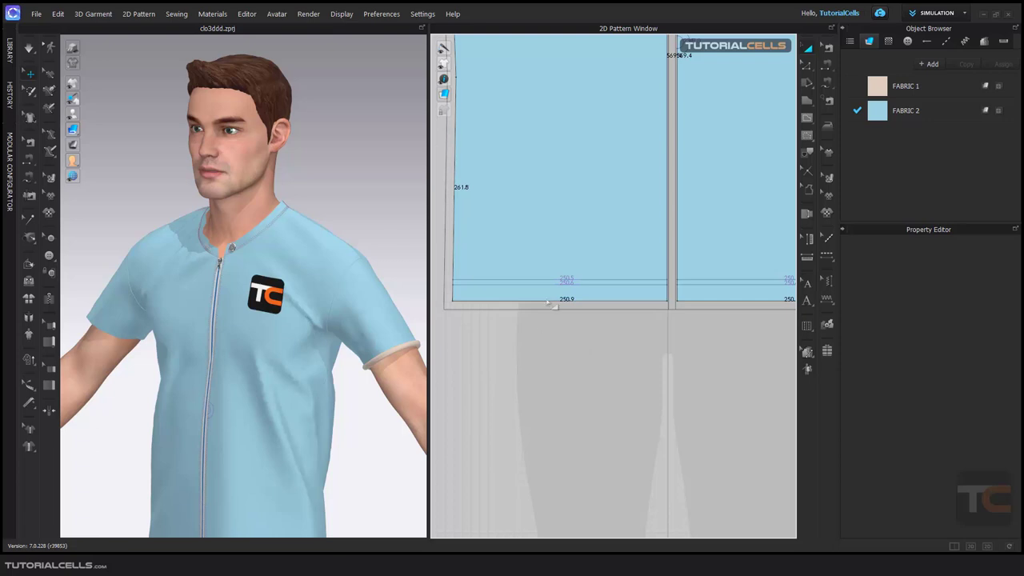
pyautogui.scroll(-8, 570, 311)
pyautogui.scroll(3, 582, 297)
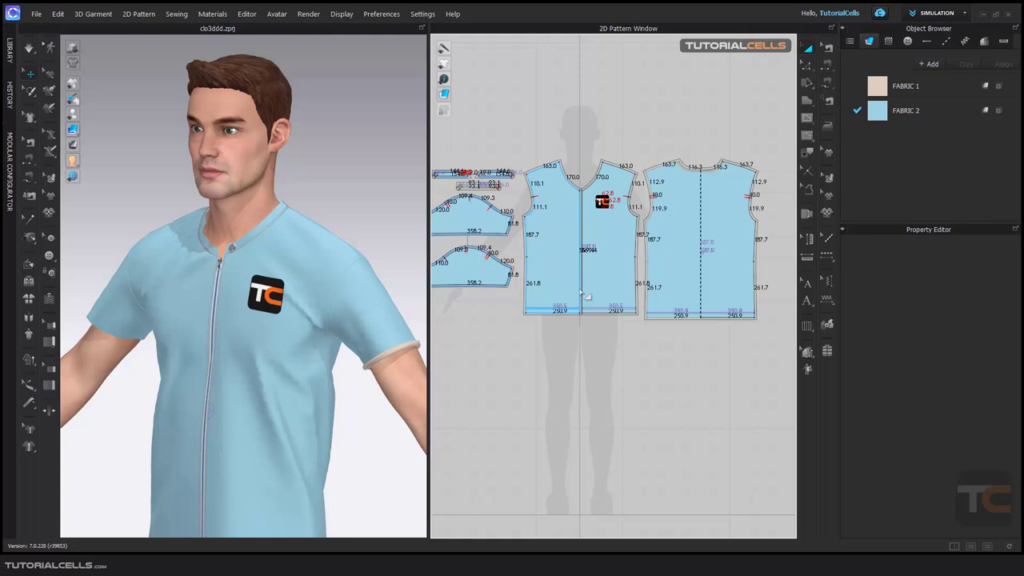
# - Take a 3D Window snapshot and save it to the Desktop as 4477
pyautogui.click(36, 13)
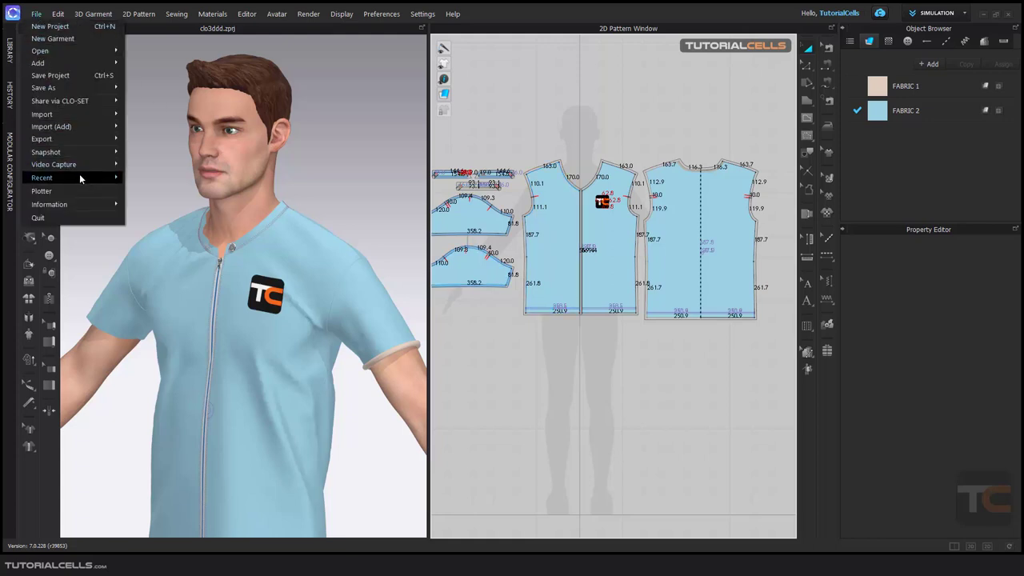
pyautogui.moveTo(84, 153)
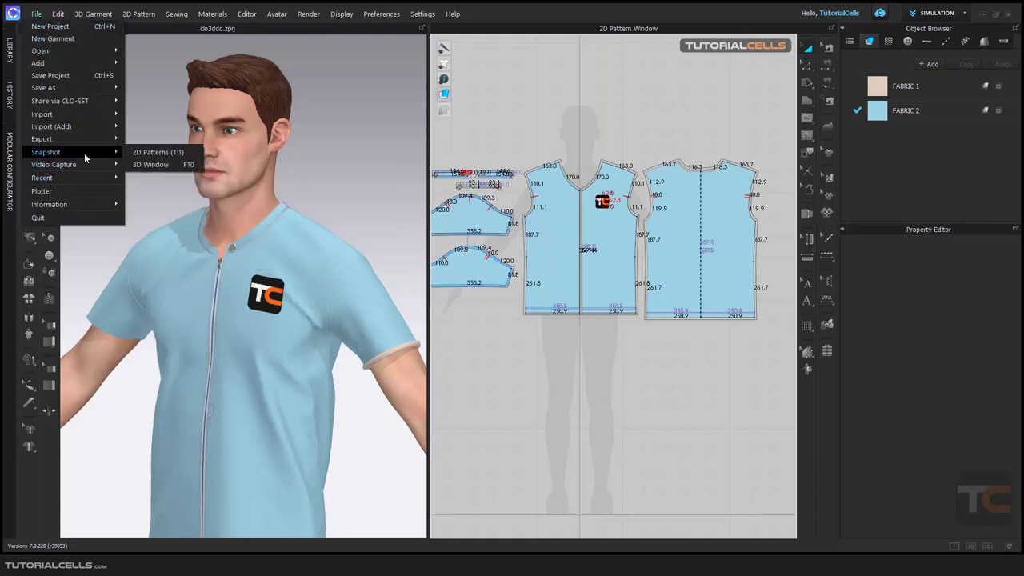
pyautogui.click(140, 165)
pyautogui.write('44')
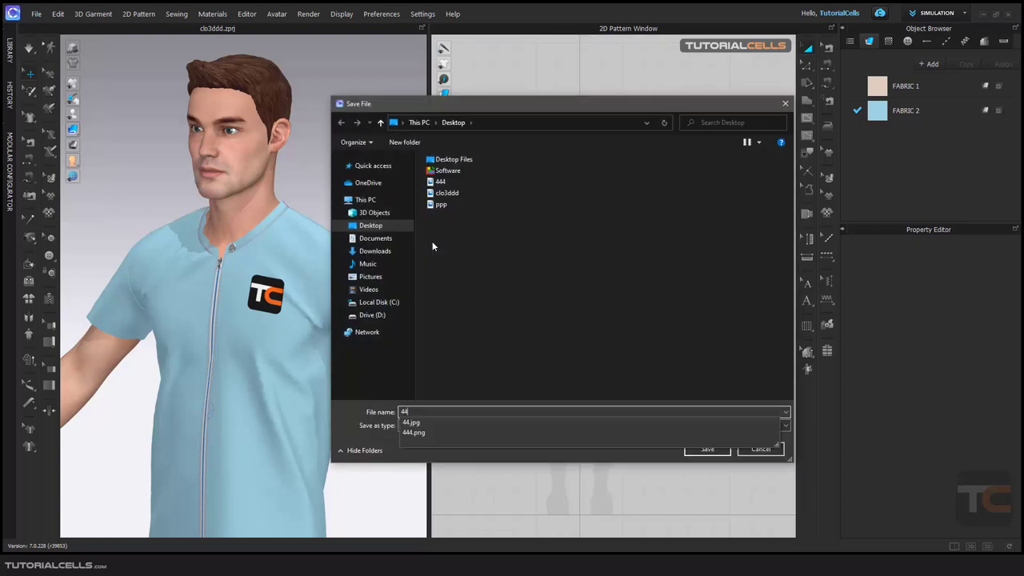
pyautogui.write('77')
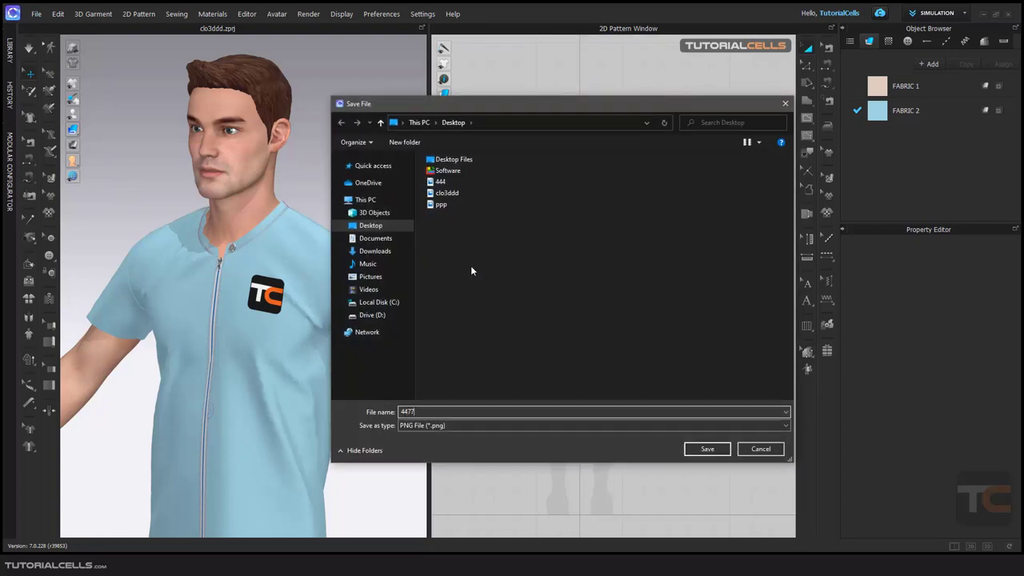
pyautogui.click(708, 448)
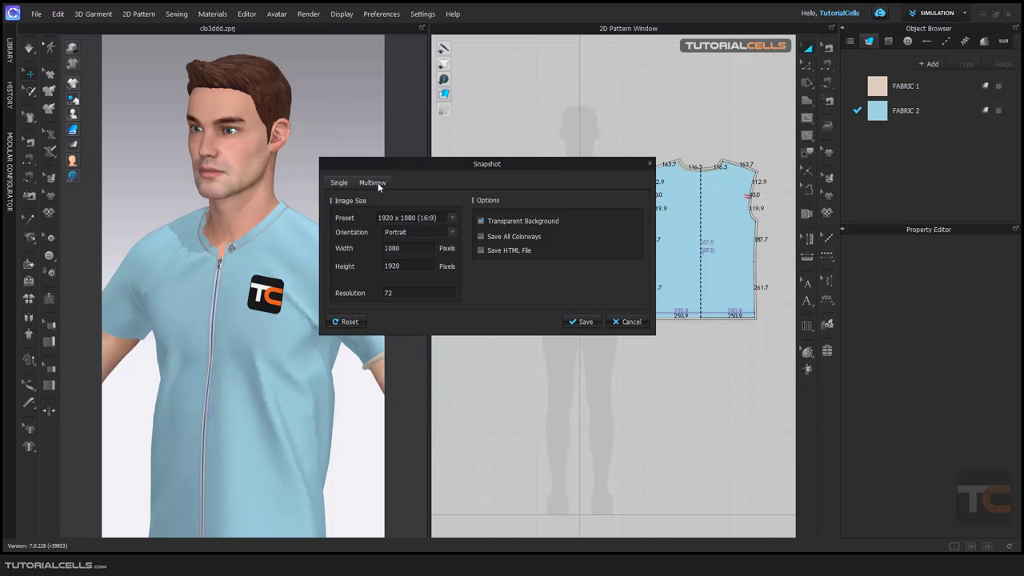
# - Switch to Multiview settings, keeping the camera angles and the view count at 4
pyautogui.click(379, 184)
pyautogui.moveTo(408, 160); pyautogui.dragTo(455, 136)
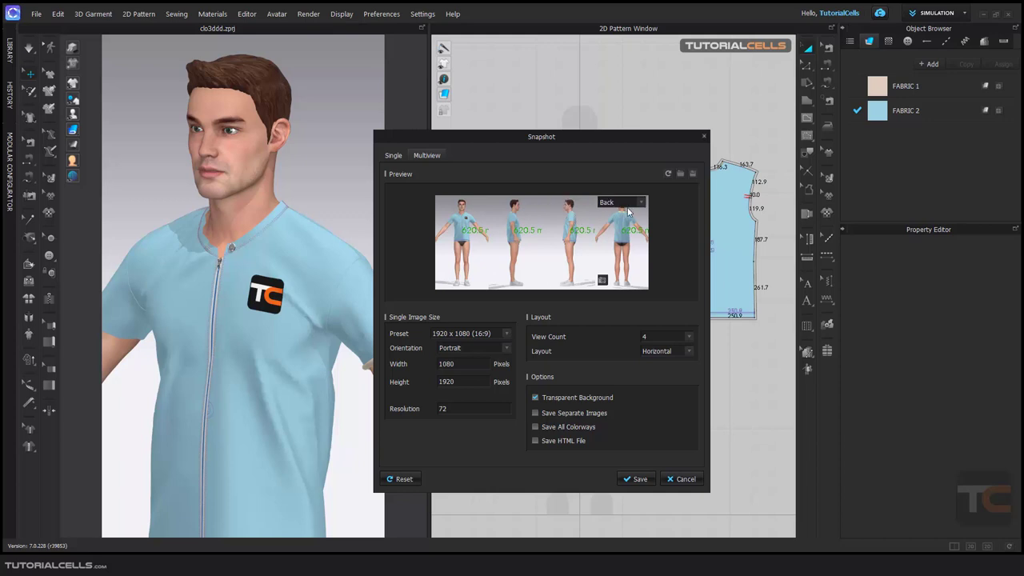
pyautogui.click(642, 203)
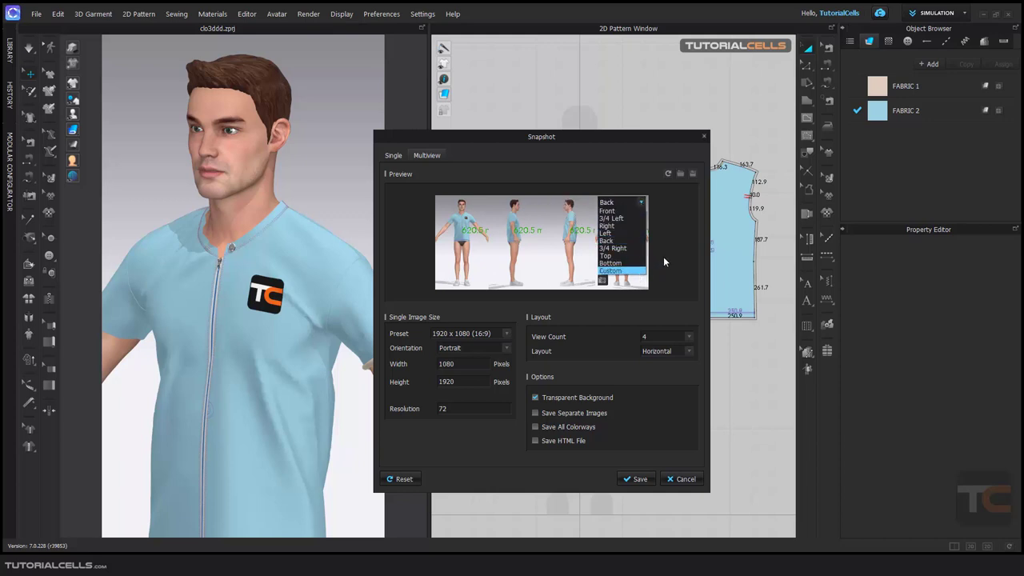
pyautogui.click(664, 257)
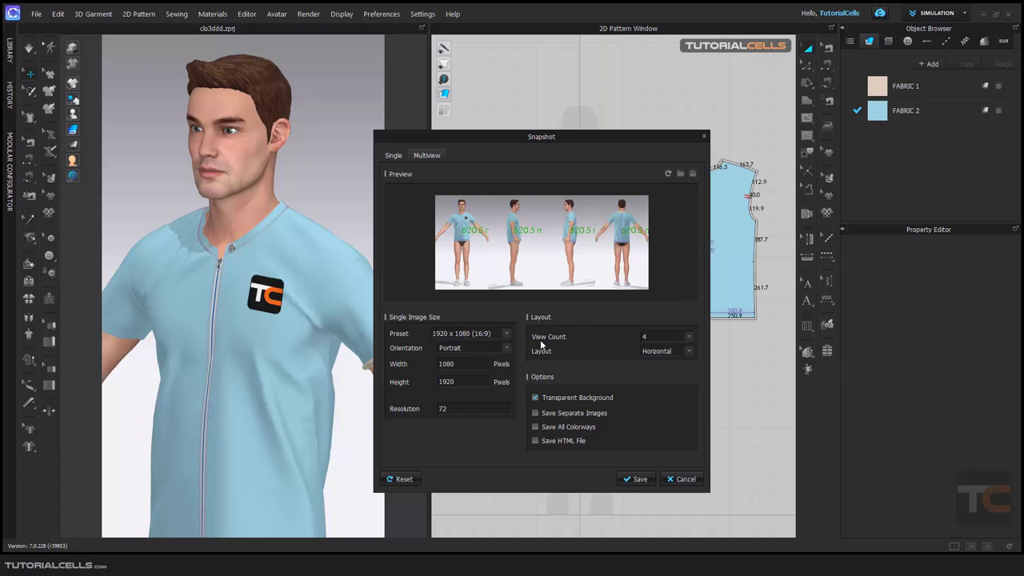
pyautogui.click(686, 337)
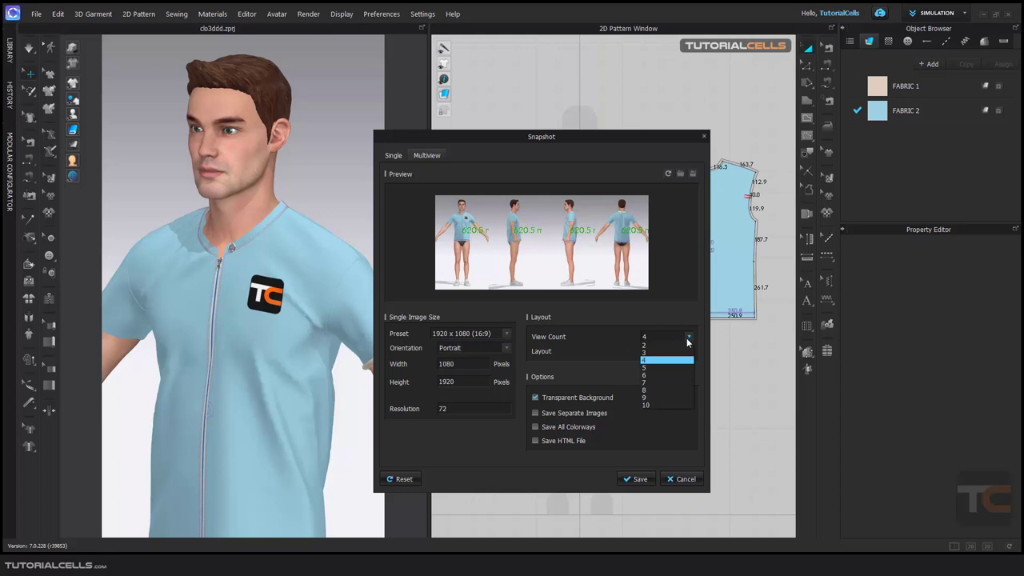
pyautogui.click(656, 366)
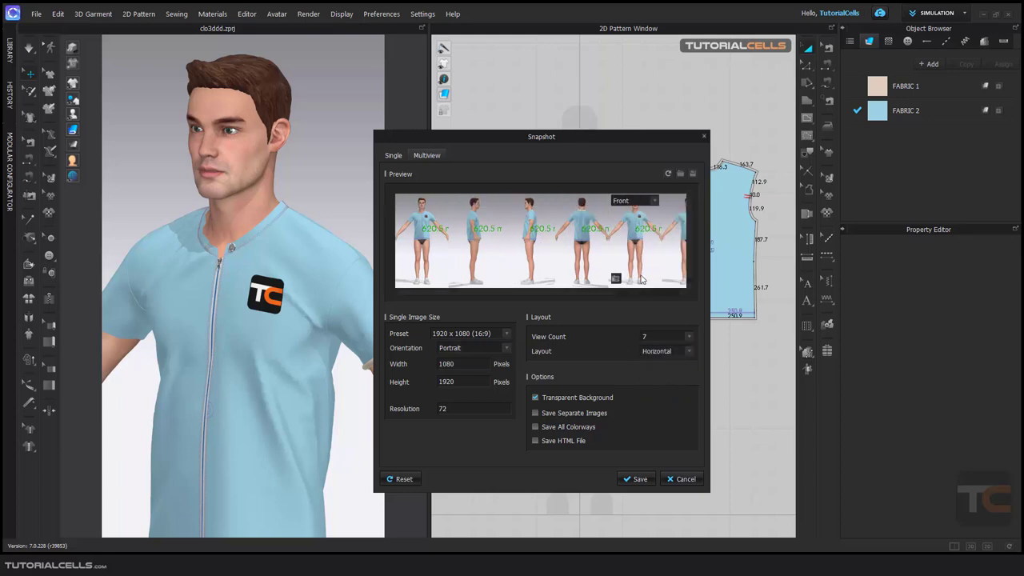
pyautogui.click(689, 337)
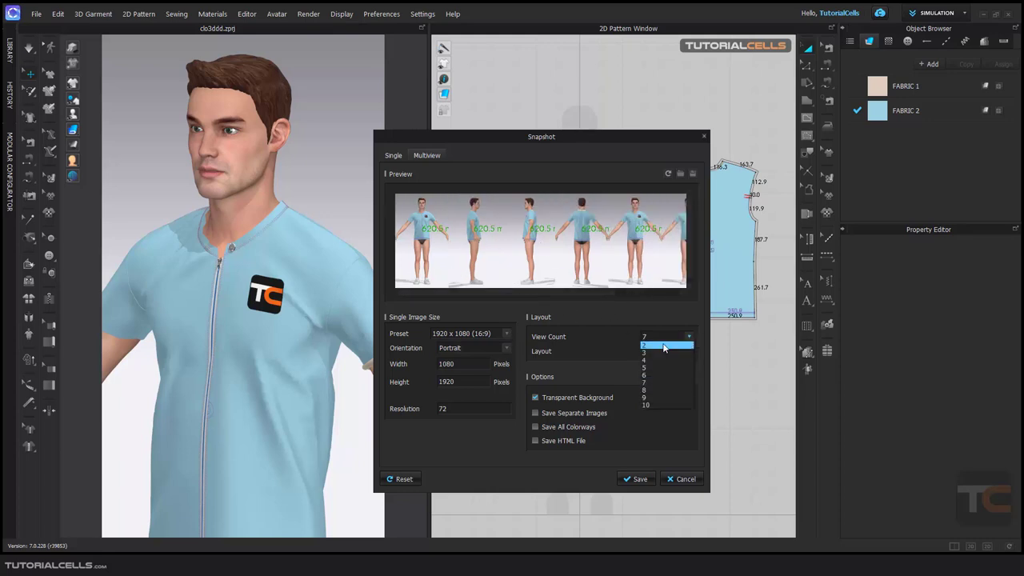
pyautogui.click(658, 358)
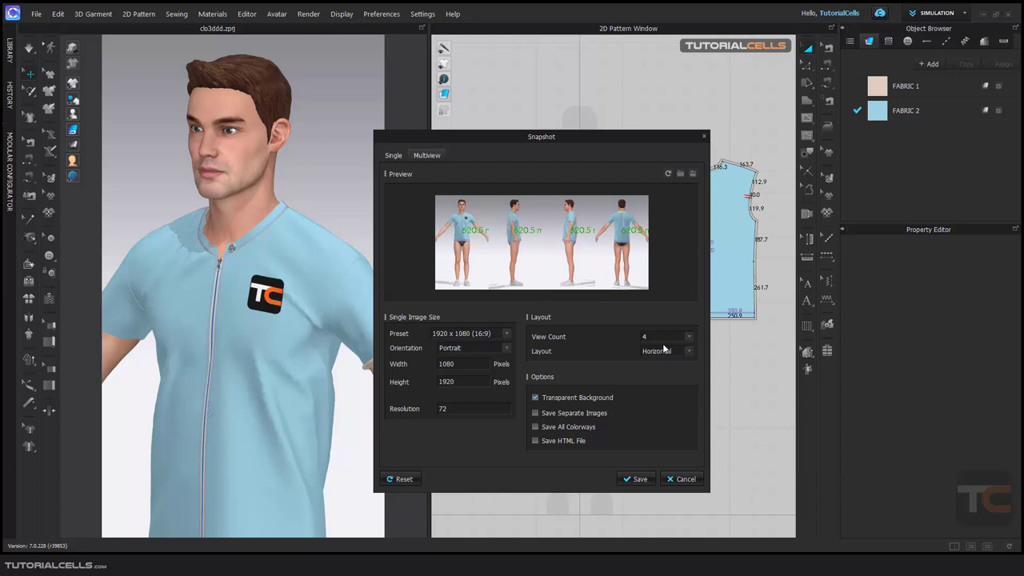
# - Use a Horizontal layout, save separate view images plus an HTML file, and save the multiview
pyautogui.click(667, 352)
pyautogui.click(656, 375)
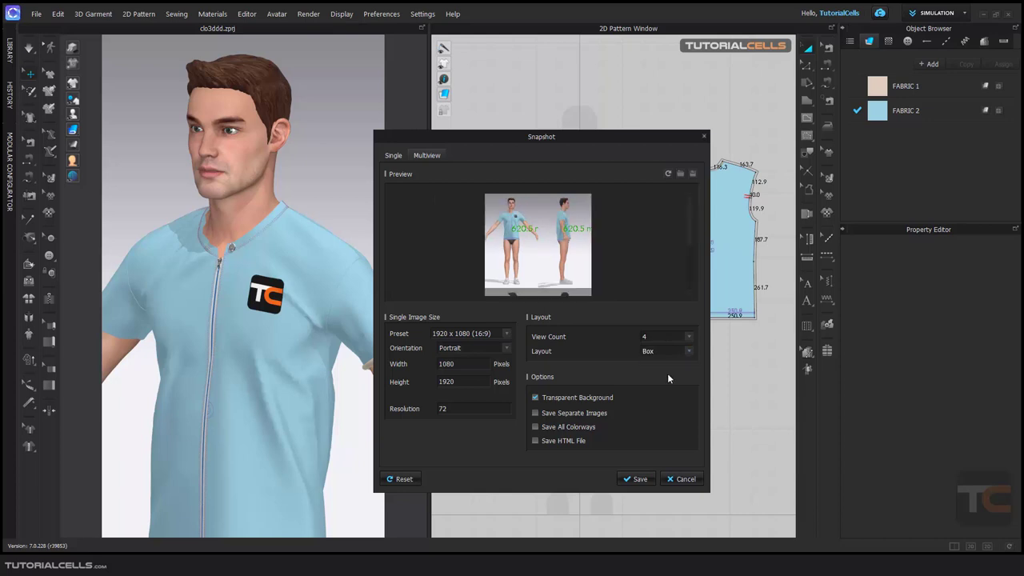
pyautogui.click(682, 351)
pyautogui.click(675, 359)
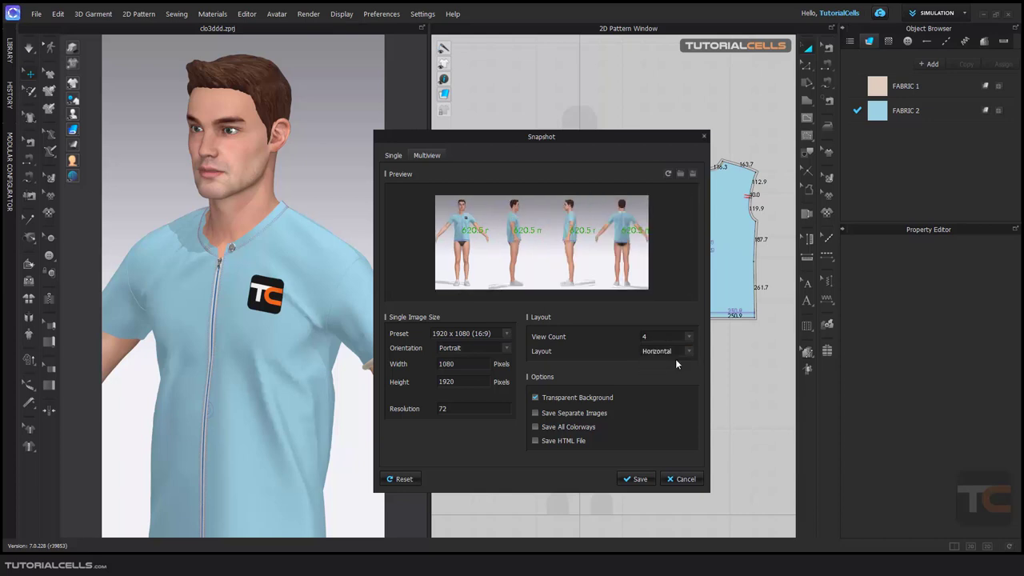
pyautogui.click(536, 414)
pyautogui.click(556, 443)
pyautogui.click(630, 478)
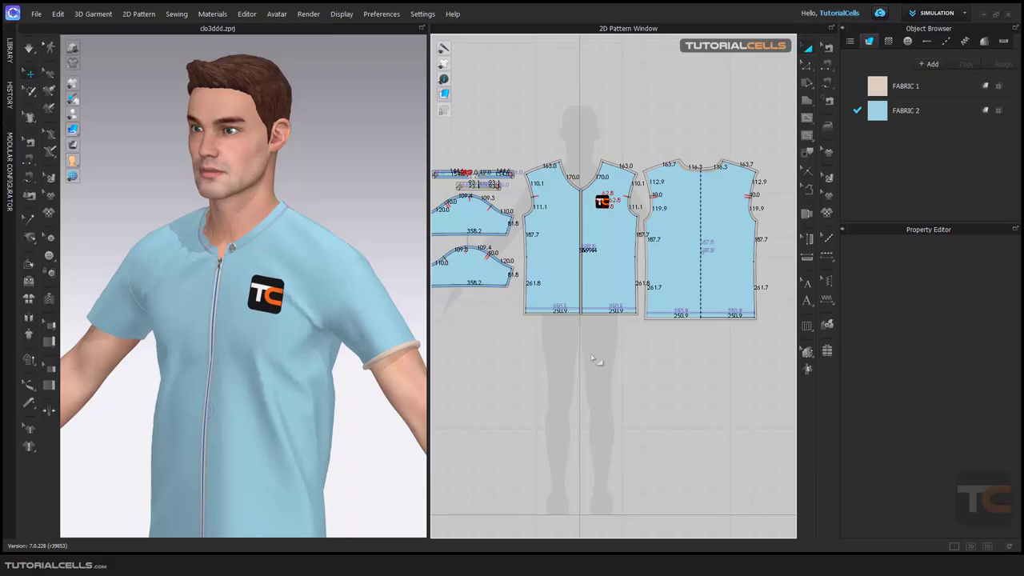
# - Inspect the resource subfolder in the 4477 folder, then open 4477.html in the browser
pyautogui.hotkey('alt', 'Tab')
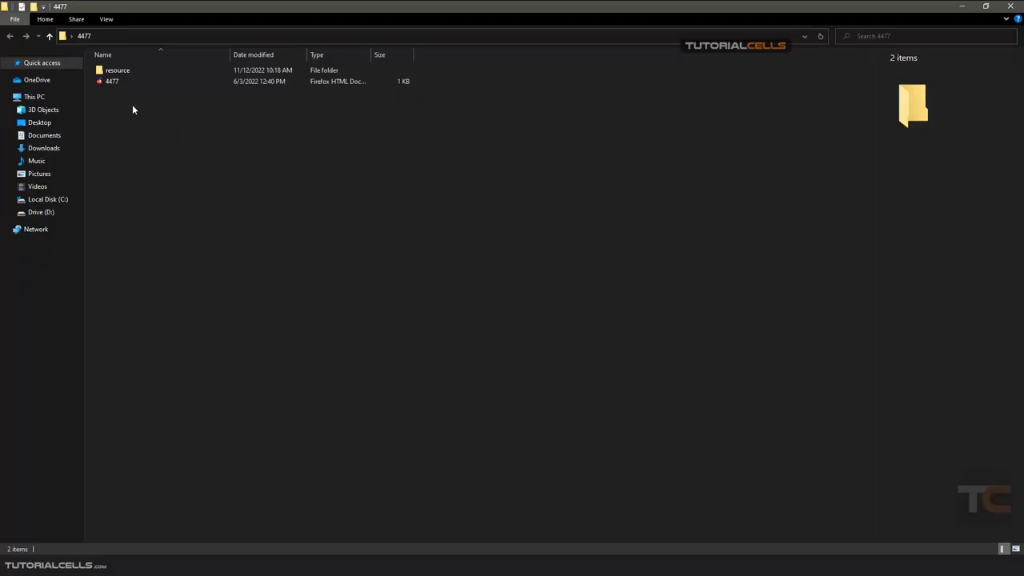
pyautogui.click(122, 82)
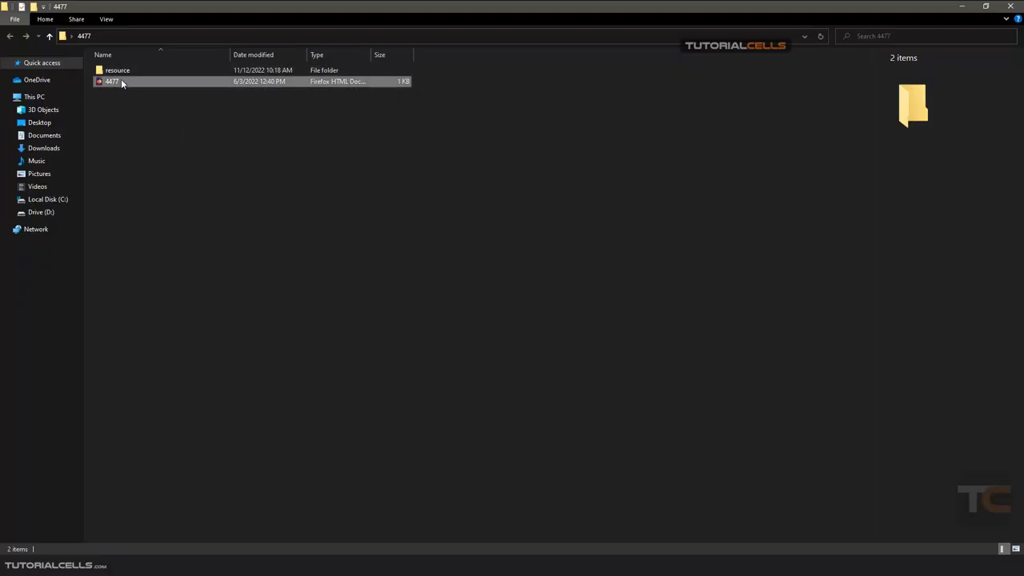
pyautogui.doubleClick(122, 72)
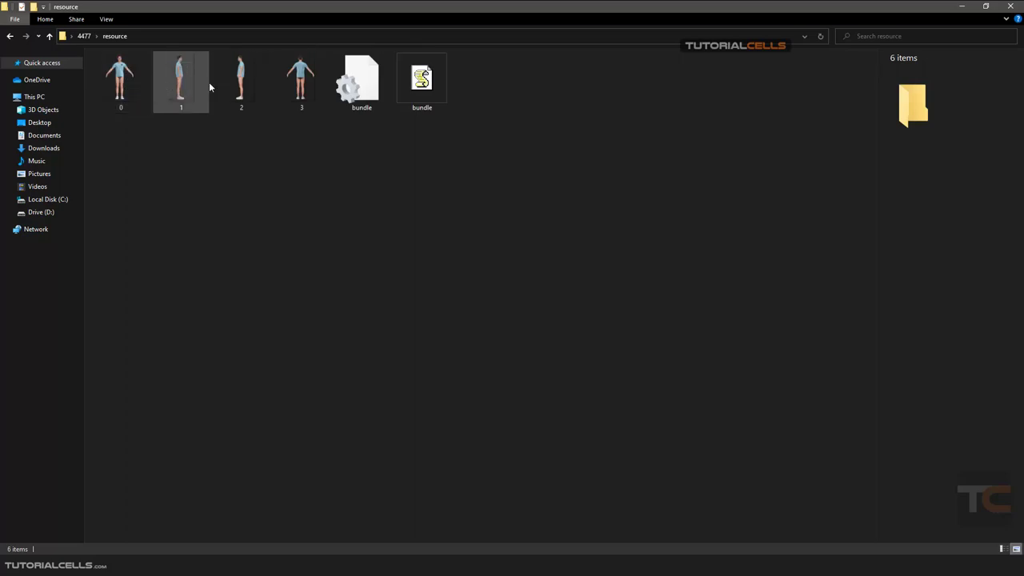
pyautogui.click(10, 36)
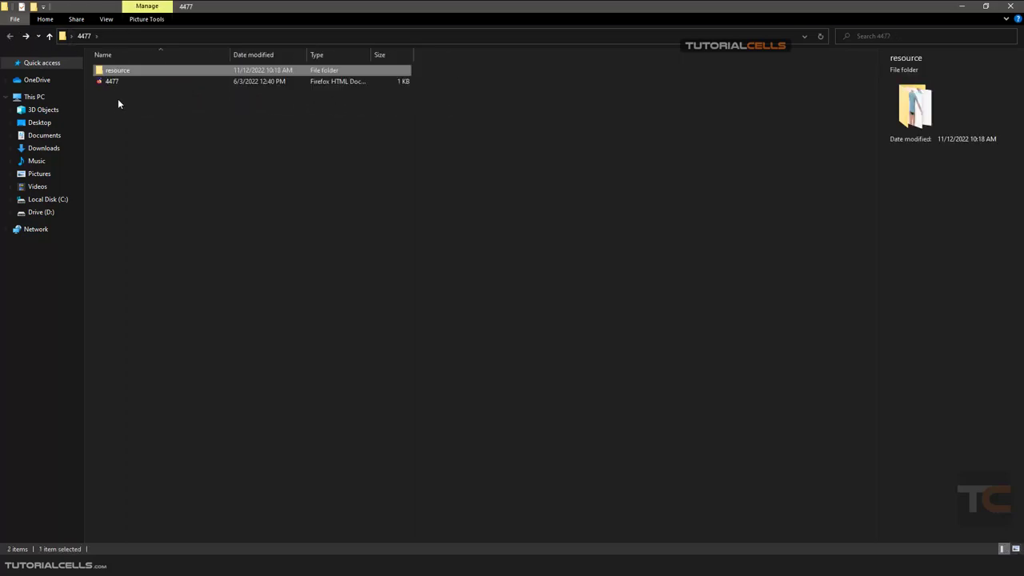
pyautogui.click(118, 83)
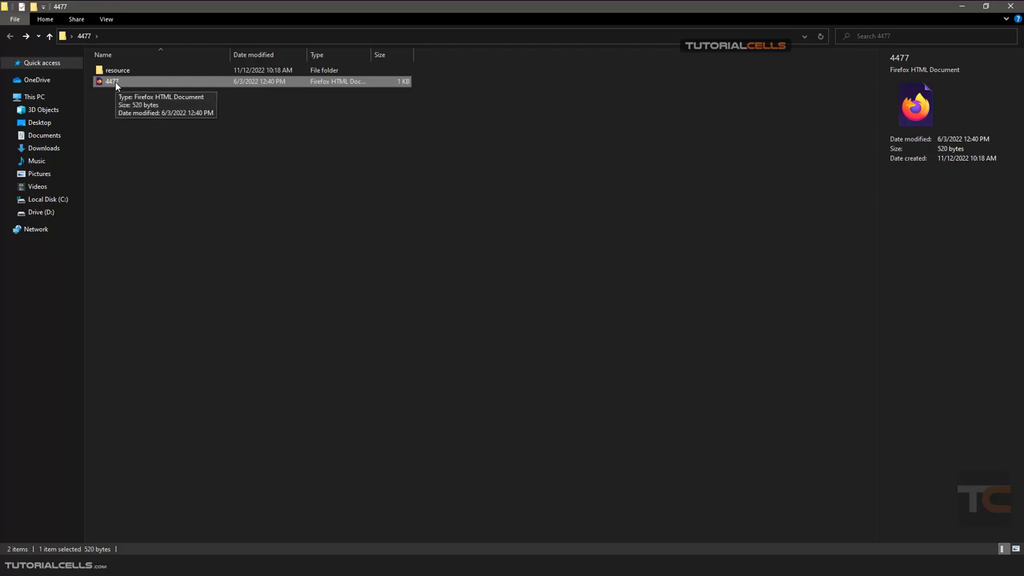
pyautogui.doubleClick(112, 81)
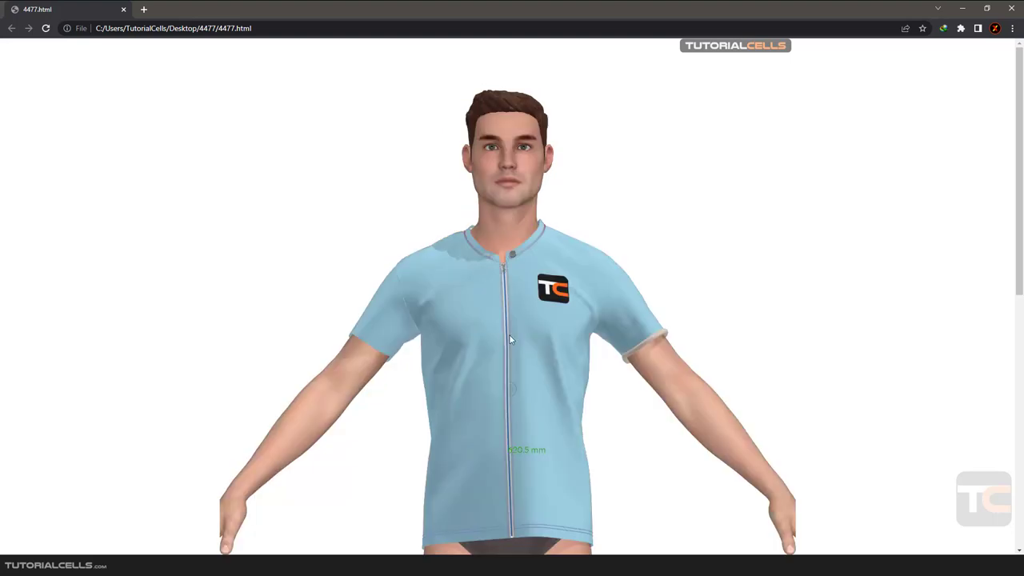
# - Step the 4477 viewer to the next view, showing the avatar's blue shirt from the front
pyautogui.scroll(-6, 509, 328)
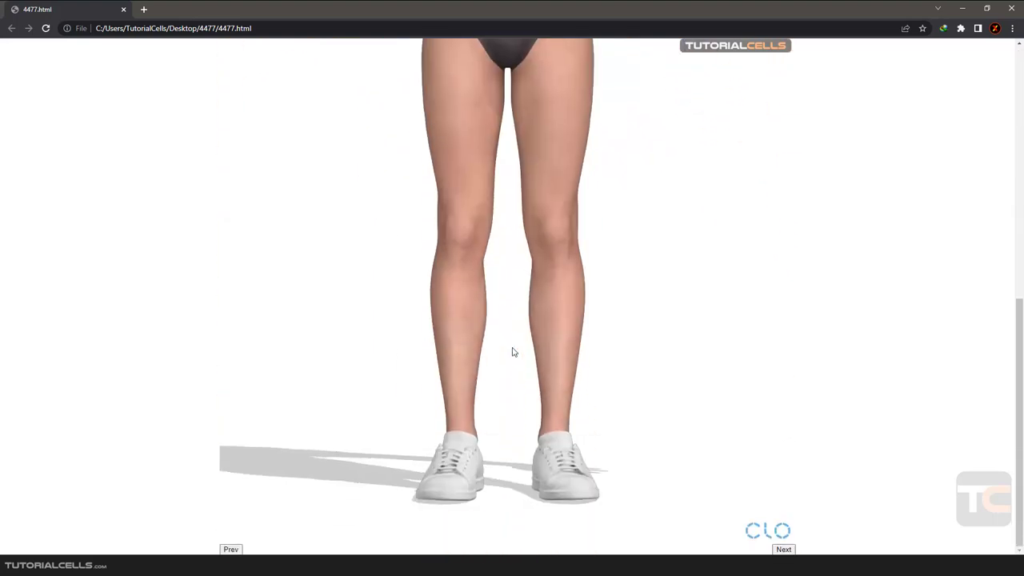
pyautogui.click(782, 550)
pyautogui.scroll(6, 629, 299)
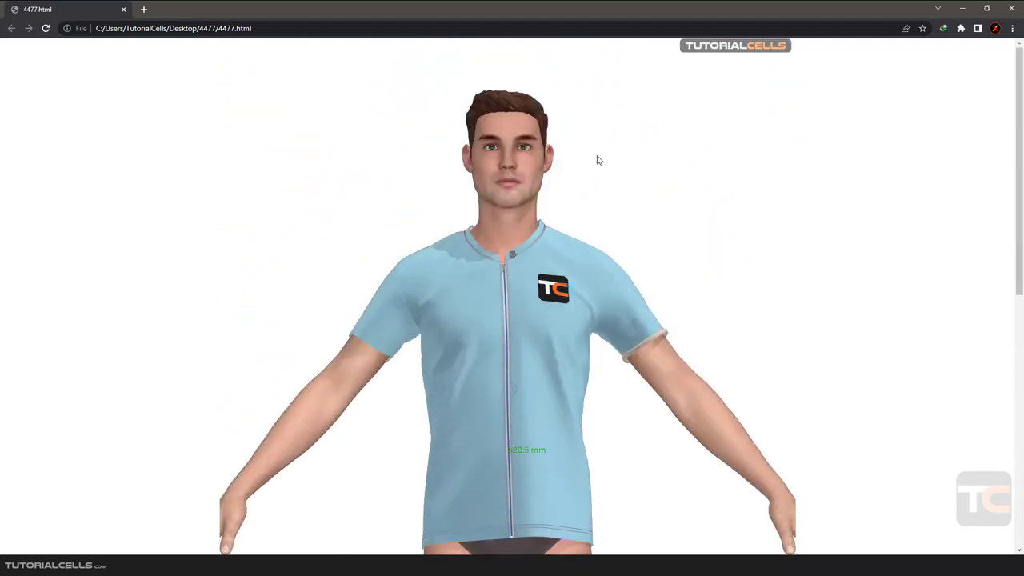